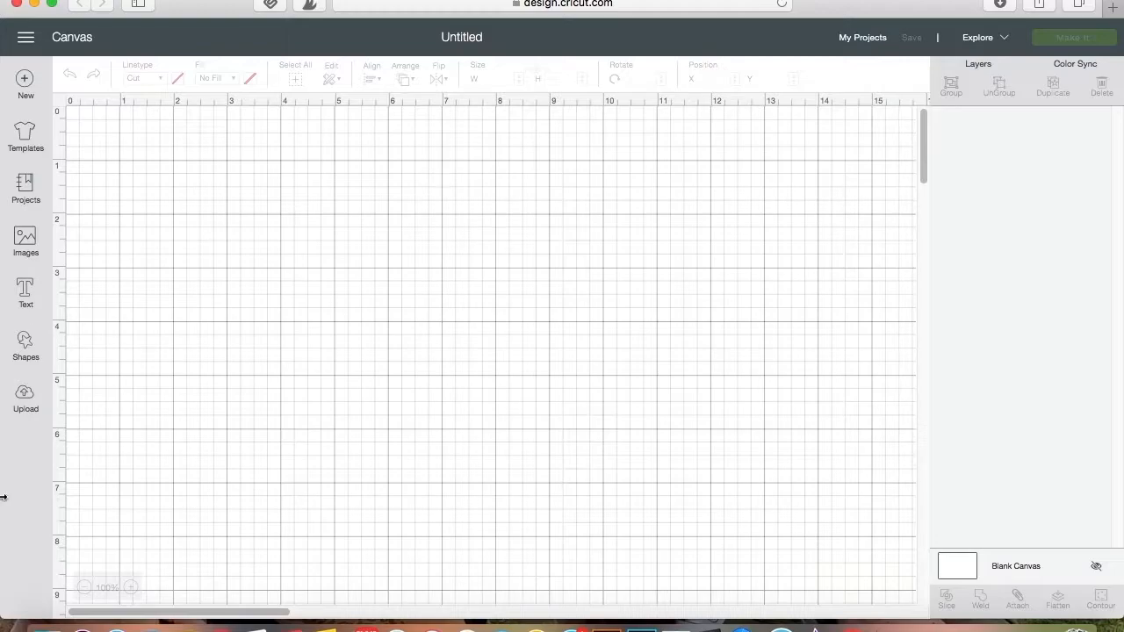
# Add the text "how to weld text" near the top of the canvas and enlarge it to about 12.4 in wide
pyautogui.click(27, 291)
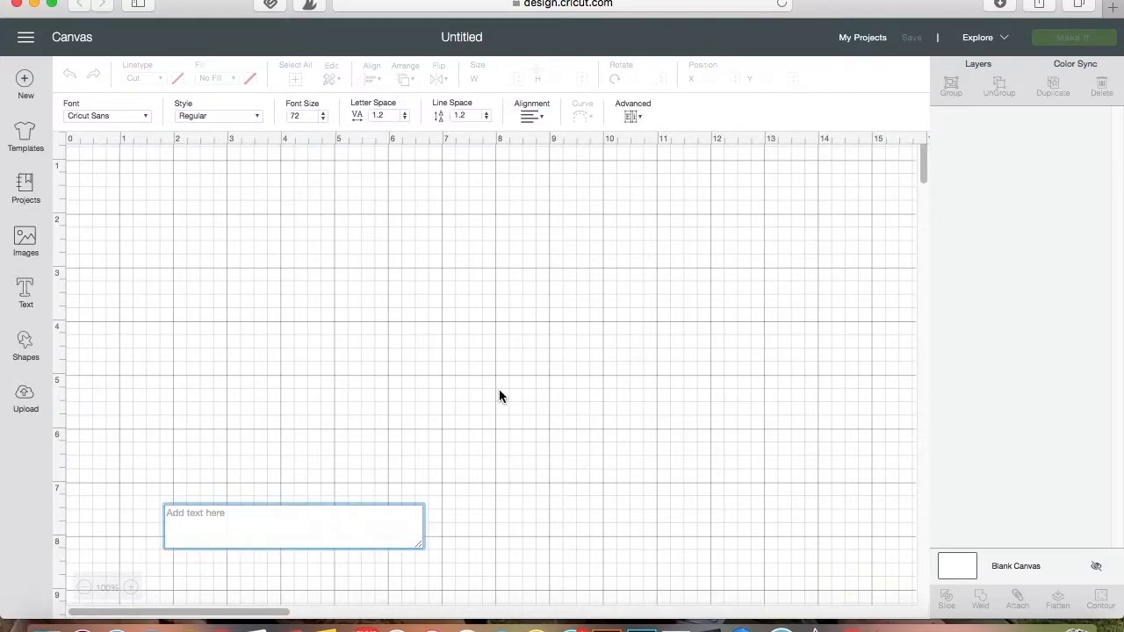
pyautogui.write('how to weld text')
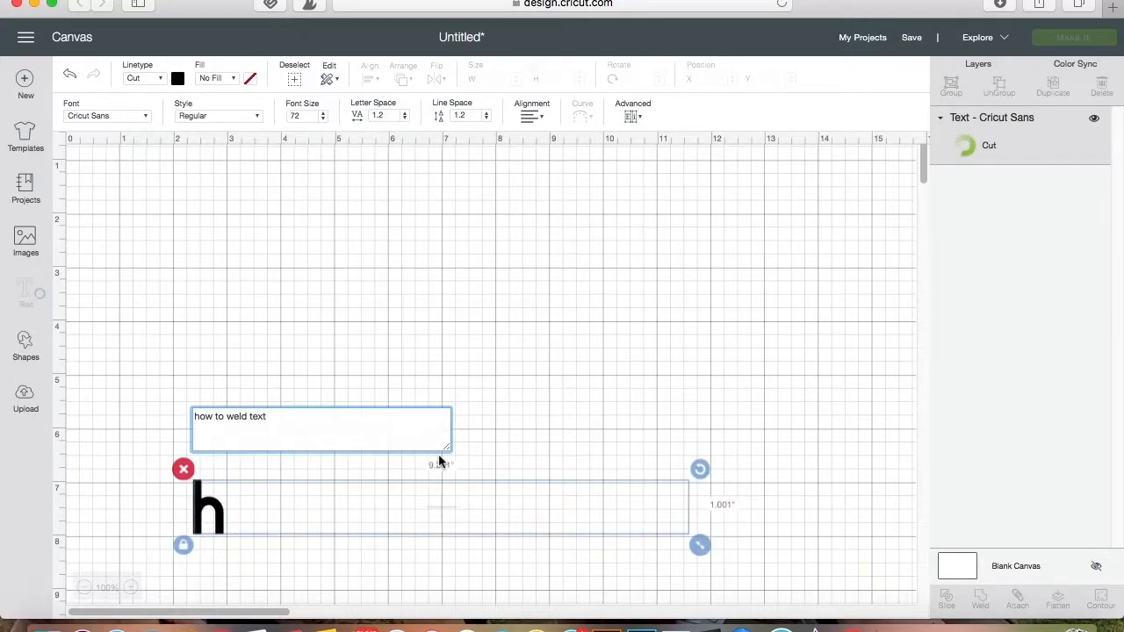
pyautogui.click(430, 369)
pyautogui.moveTo(430, 368); pyautogui.dragTo(397, 198)
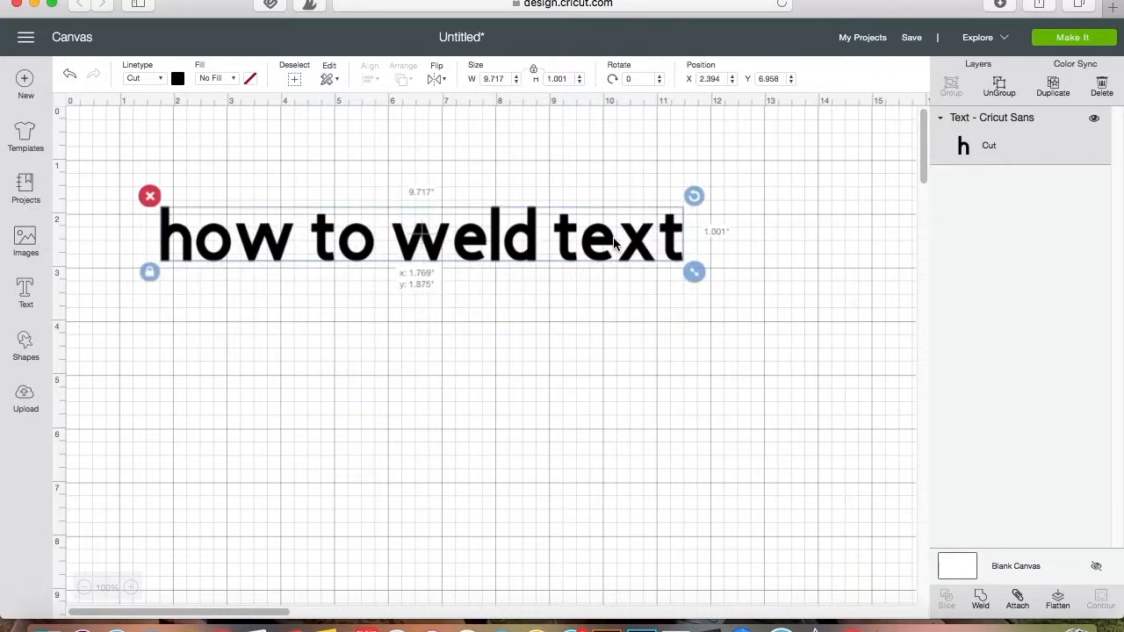
pyautogui.moveTo(694, 273); pyautogui.dragTo(838, 434)
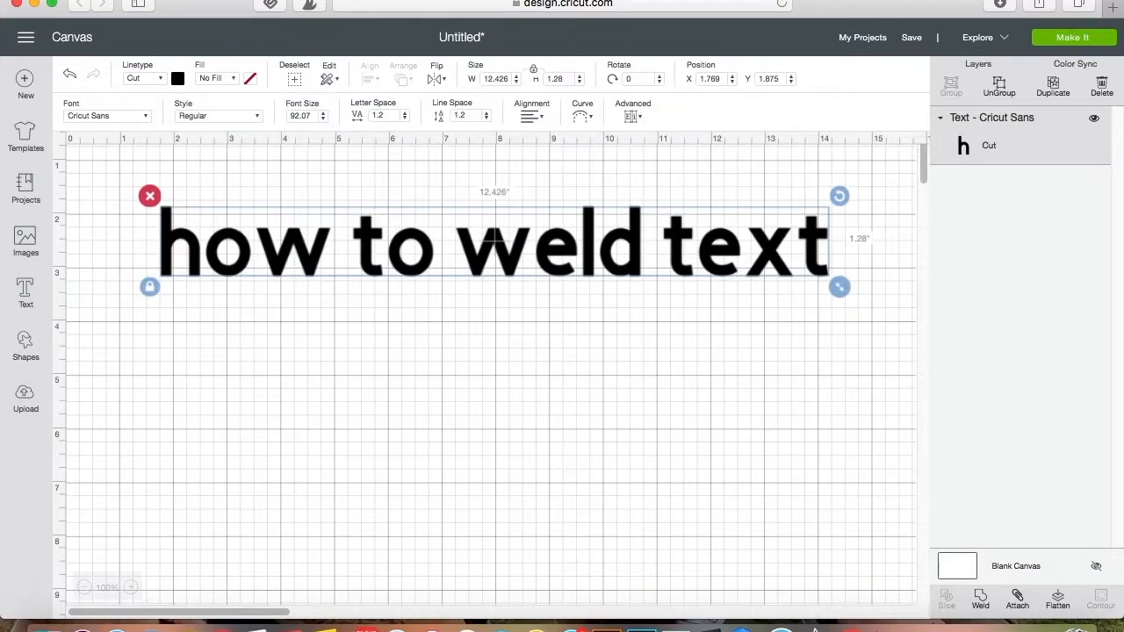
# Try the A Child's Year font on the text
pyautogui.click(148, 117)
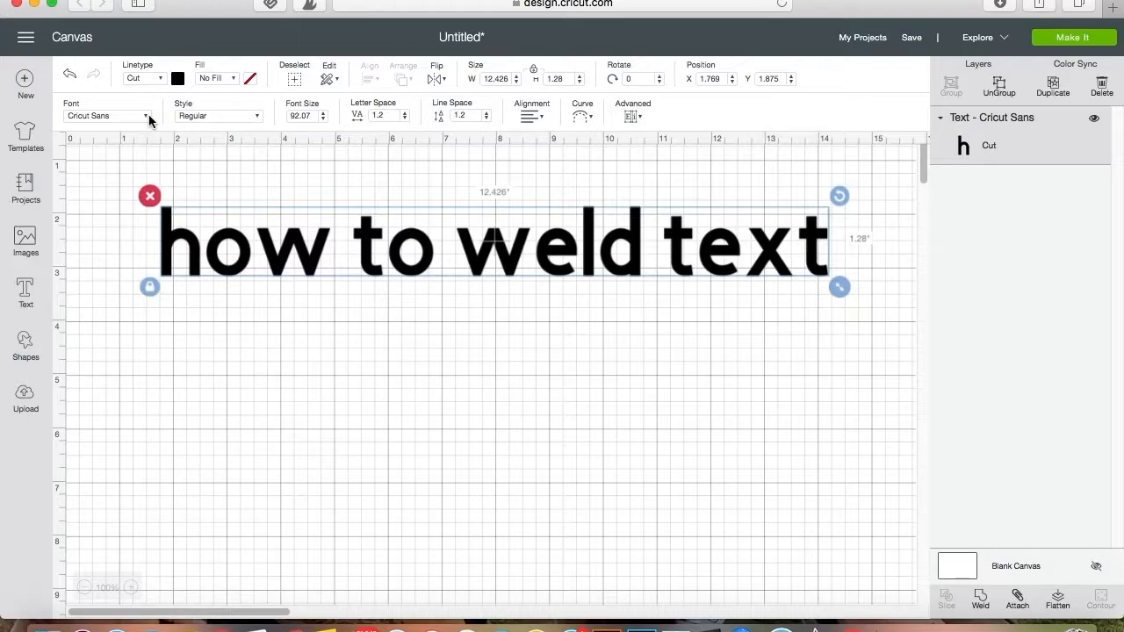
pyautogui.click(196, 253)
pyautogui.click(147, 119)
pyautogui.click(149, 264)
# Delete the incoming Etsy notification and change the text's font to Almighty
pyautogui.click(148, 118)
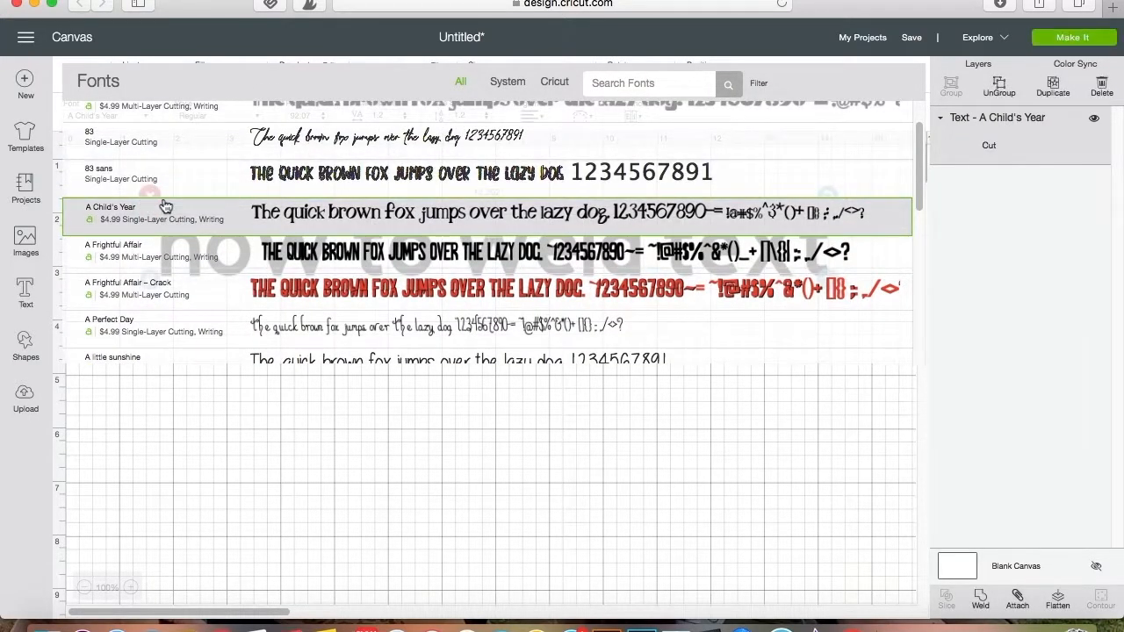
pyautogui.scroll(-1, 173, 238)
pyautogui.scroll(-10, 173, 238)
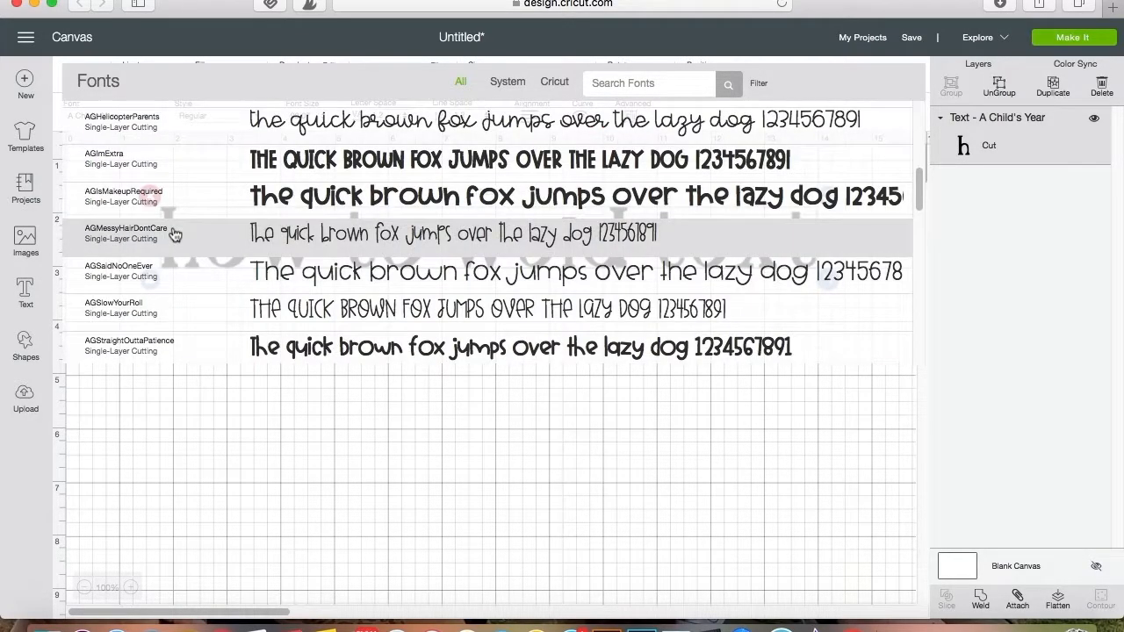
pyautogui.scroll(3, 175, 234)
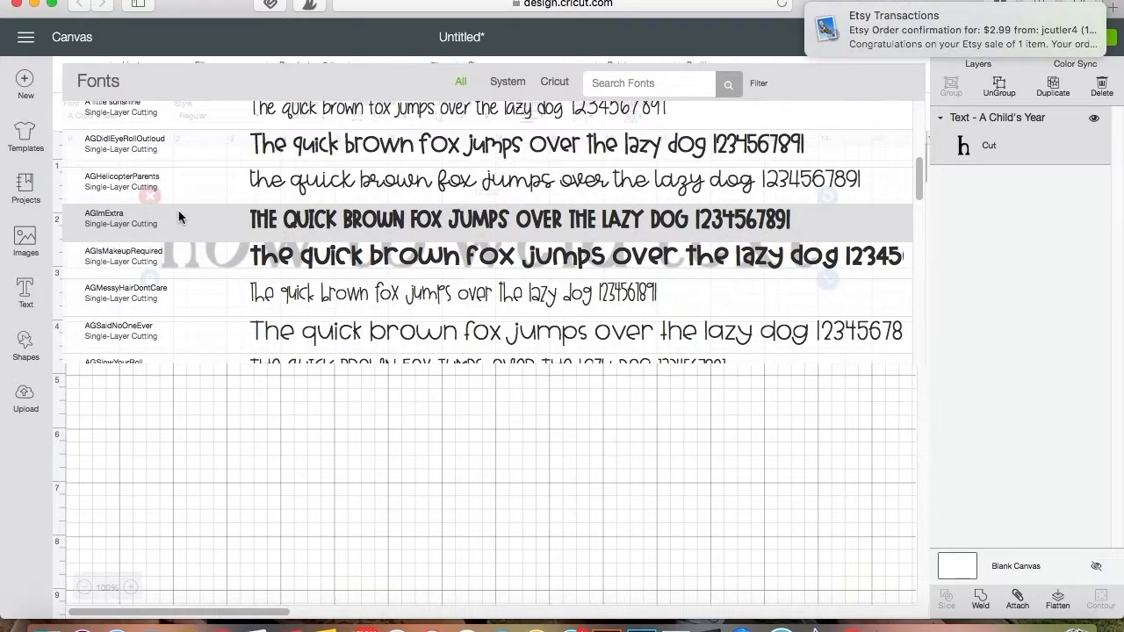
pyautogui.moveTo(1098, 10)
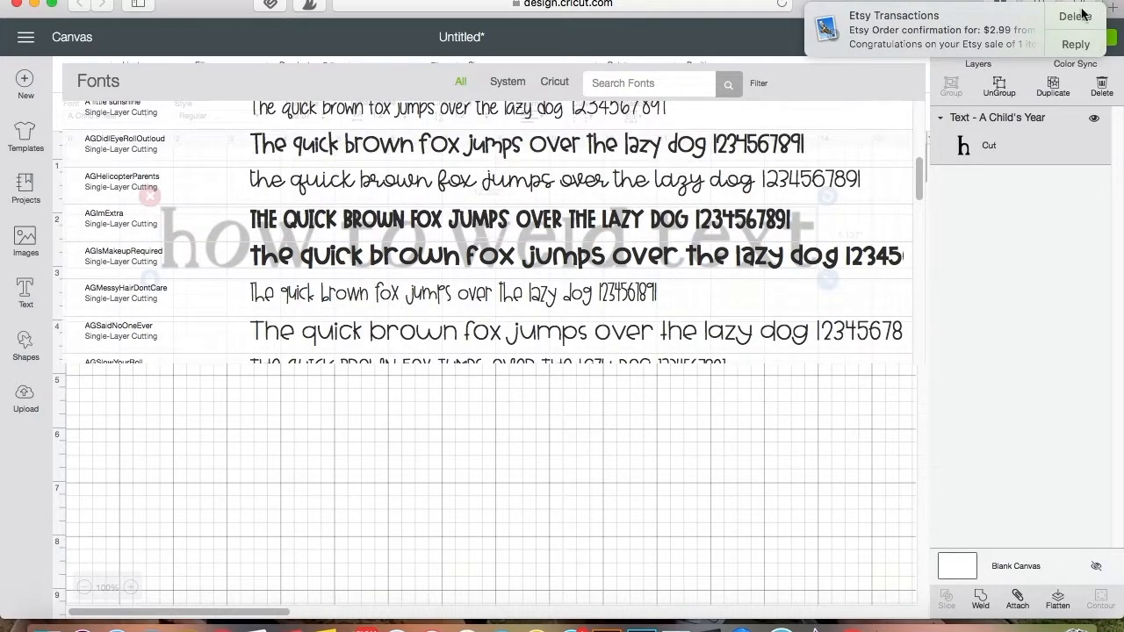
pyautogui.click(1083, 16)
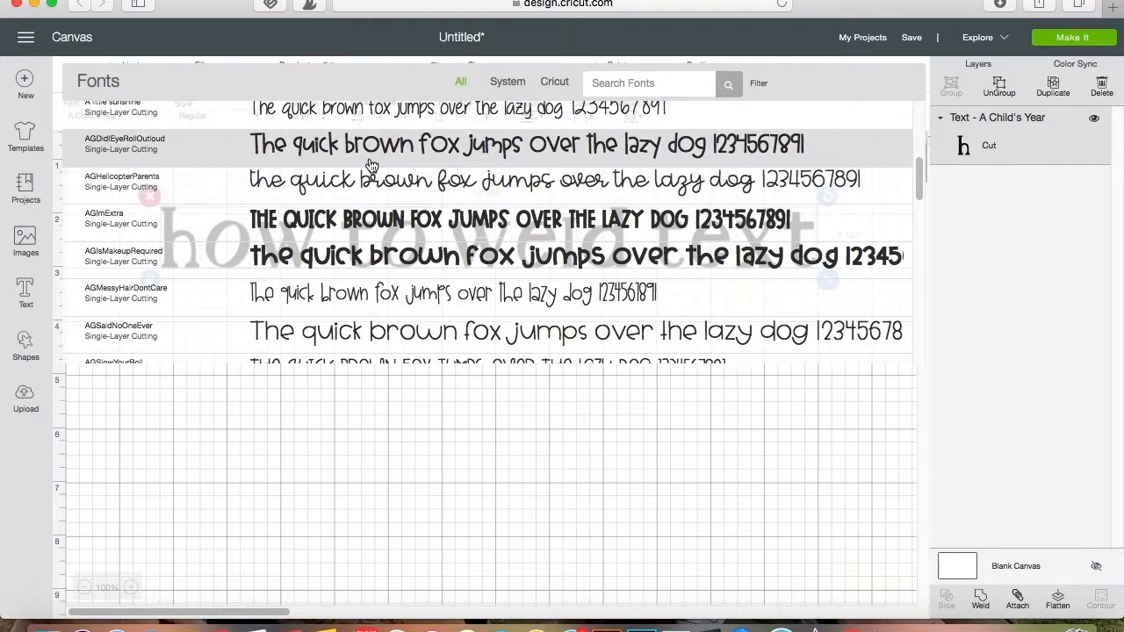
pyautogui.scroll(-1, 309, 261)
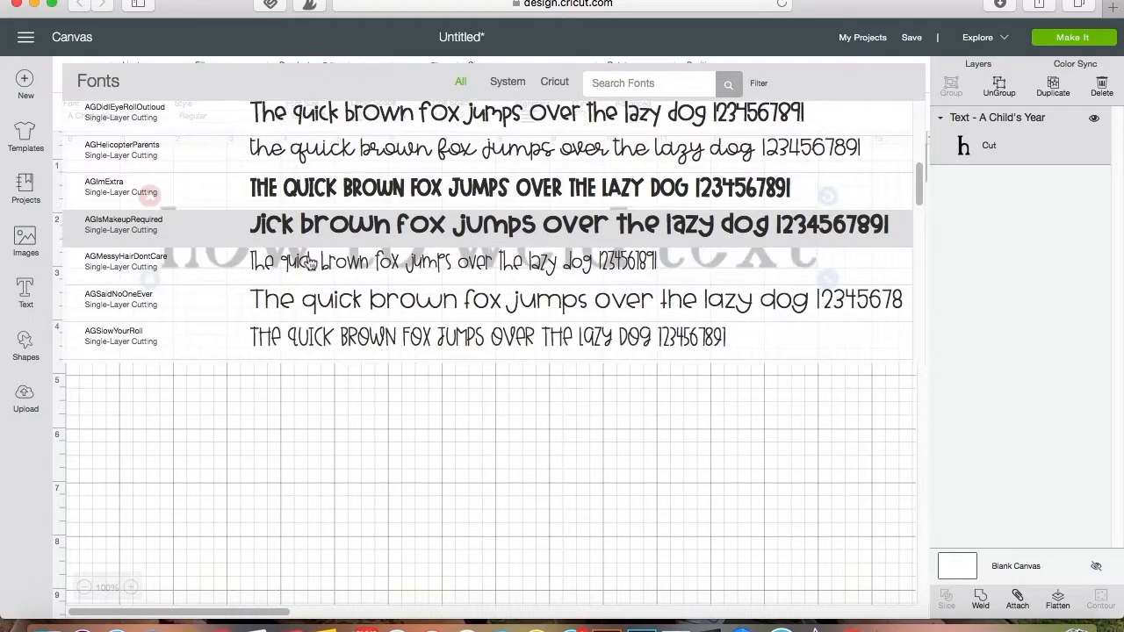
pyautogui.scroll(-4, 309, 259)
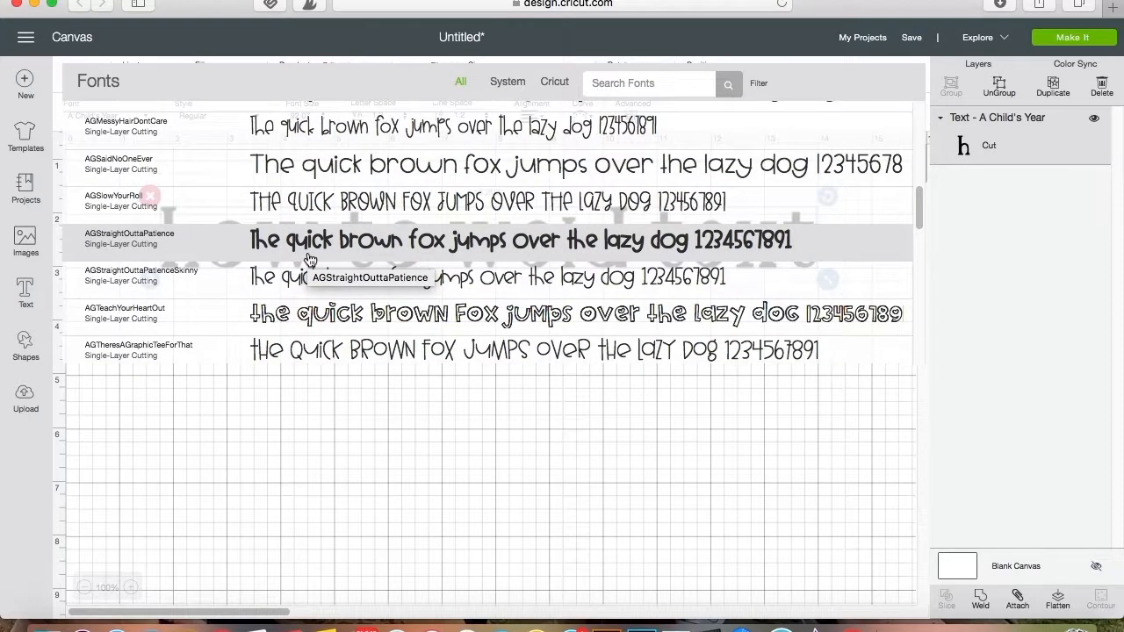
pyautogui.scroll(-4, 309, 259)
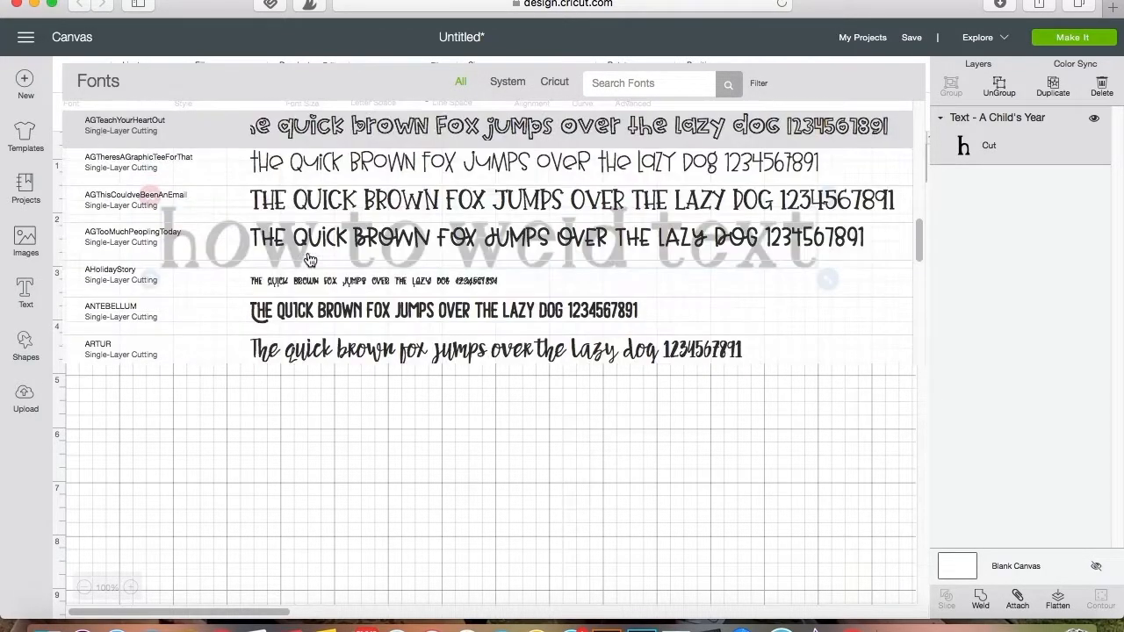
pyautogui.scroll(-8, 309, 259)
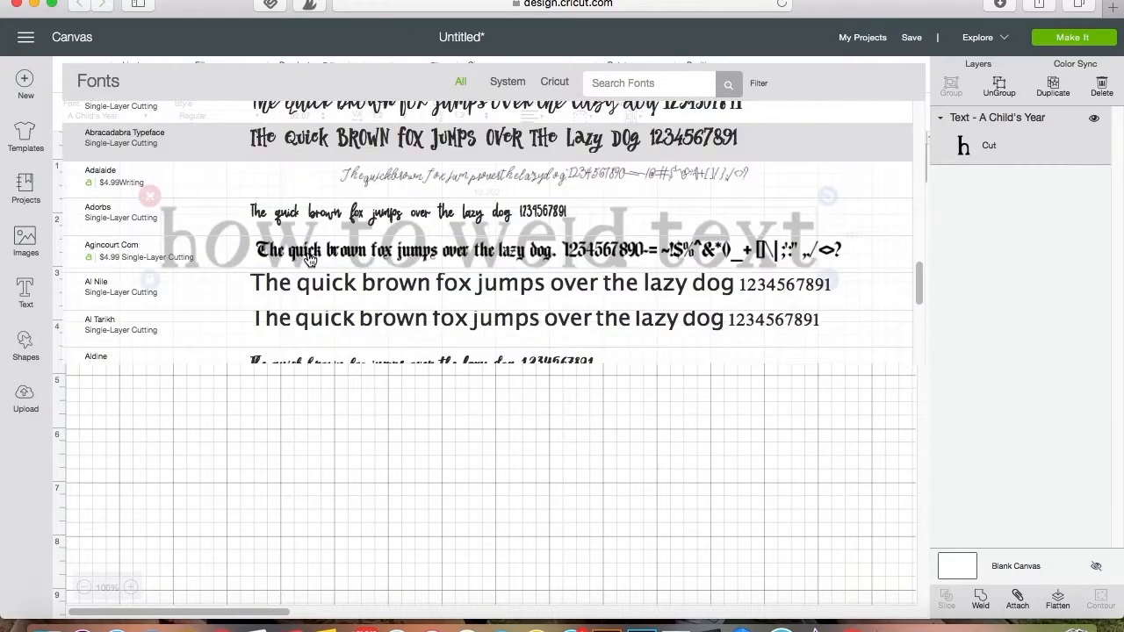
pyautogui.scroll(-12, 309, 259)
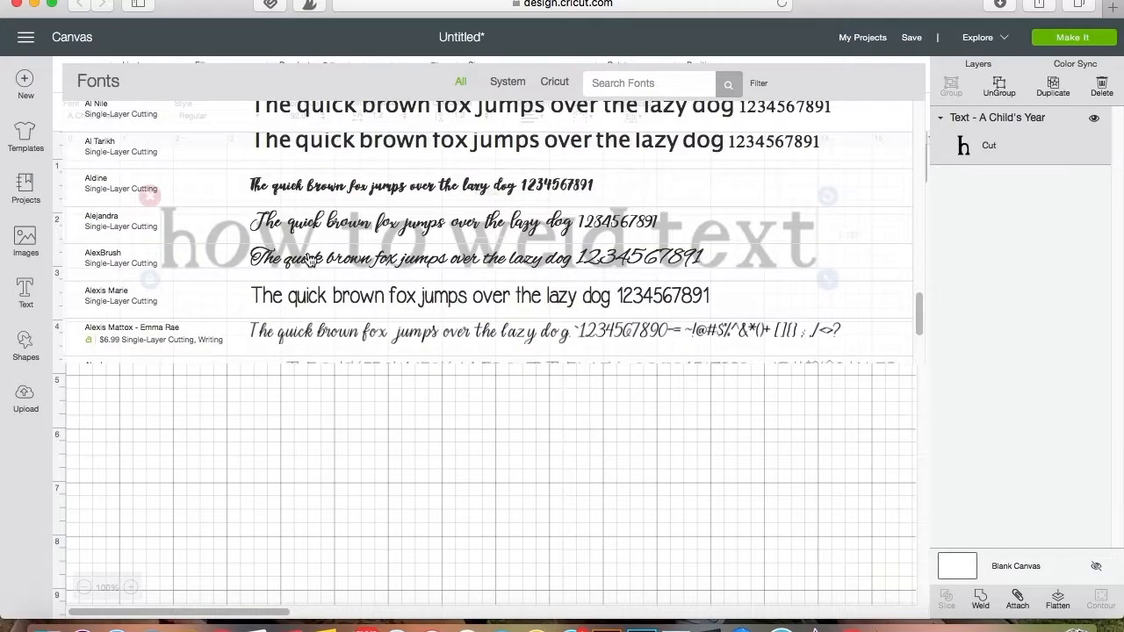
pyautogui.scroll(-8, 310, 260)
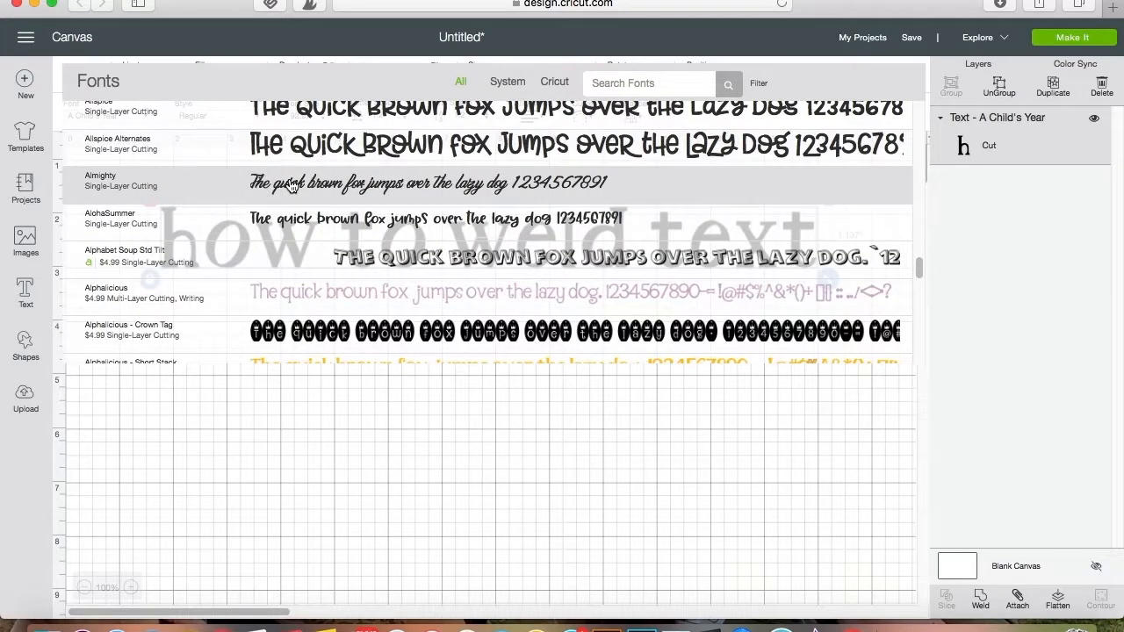
pyautogui.click(292, 183)
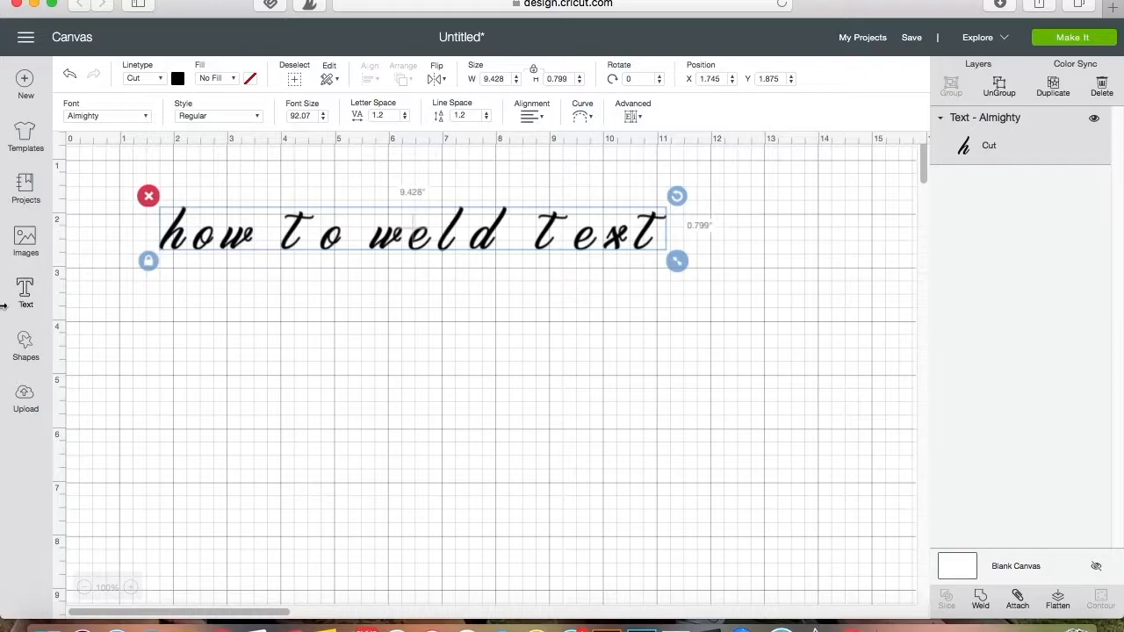
# Reduce the text's letter spacing to -0.6 to bring the script letters closer together
pyautogui.click(405, 119)
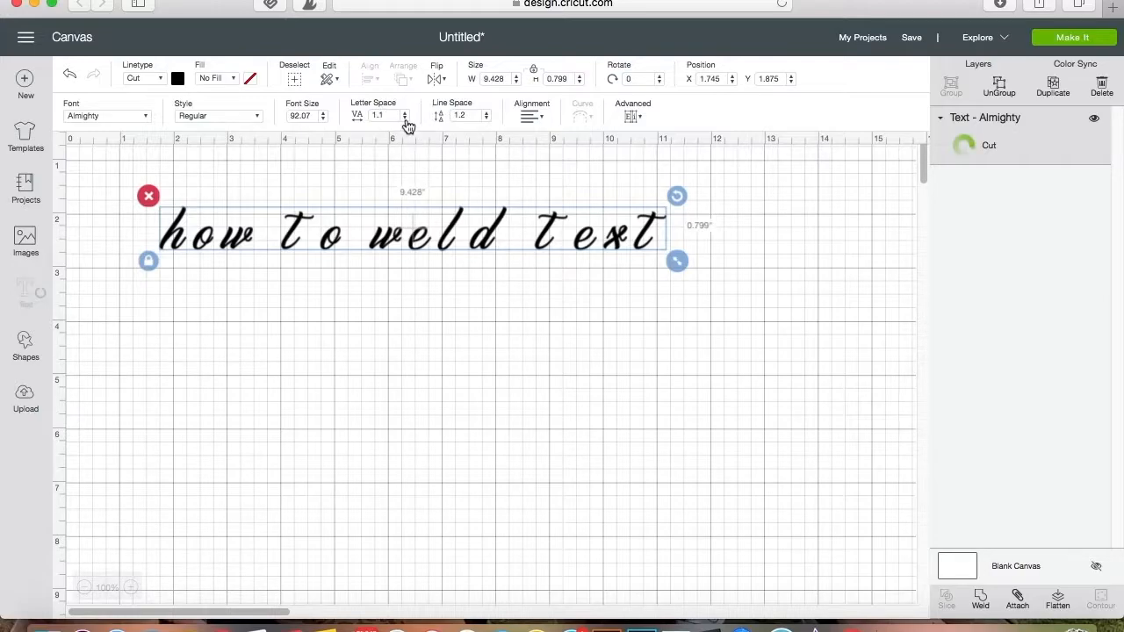
pyautogui.click(405, 119)
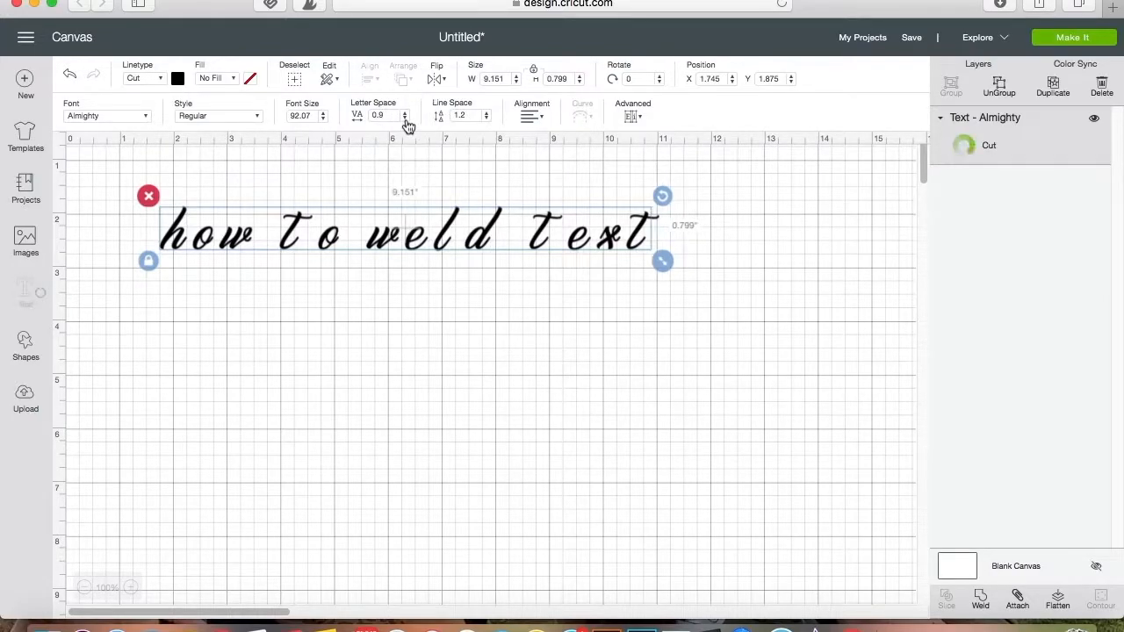
pyautogui.click(405, 119)
pyautogui.click(406, 119)
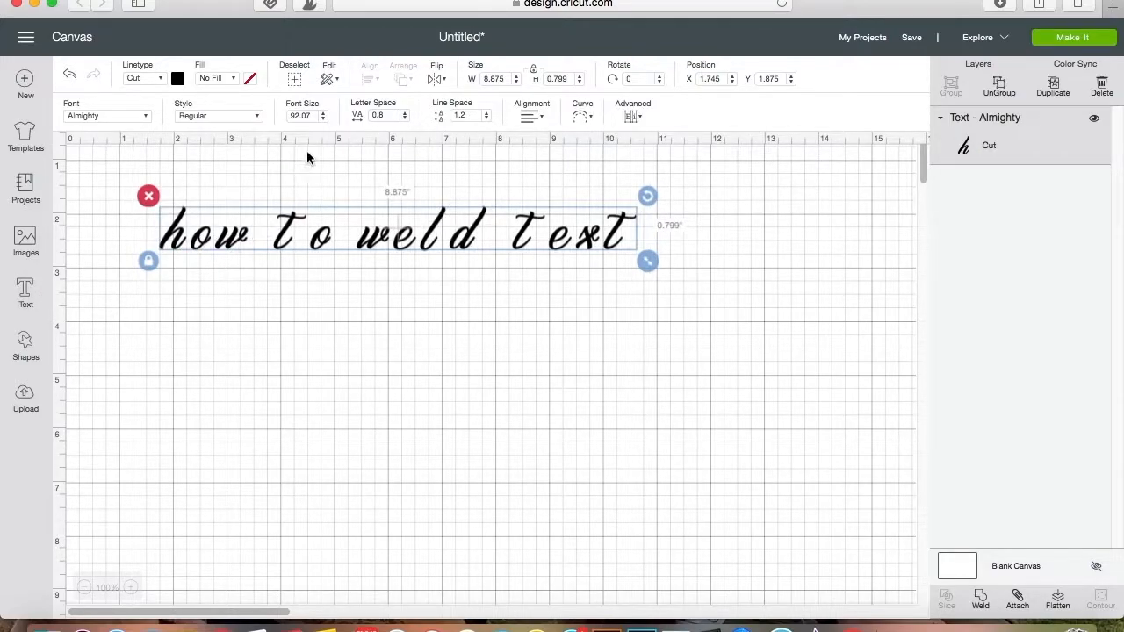
pyautogui.click(405, 120)
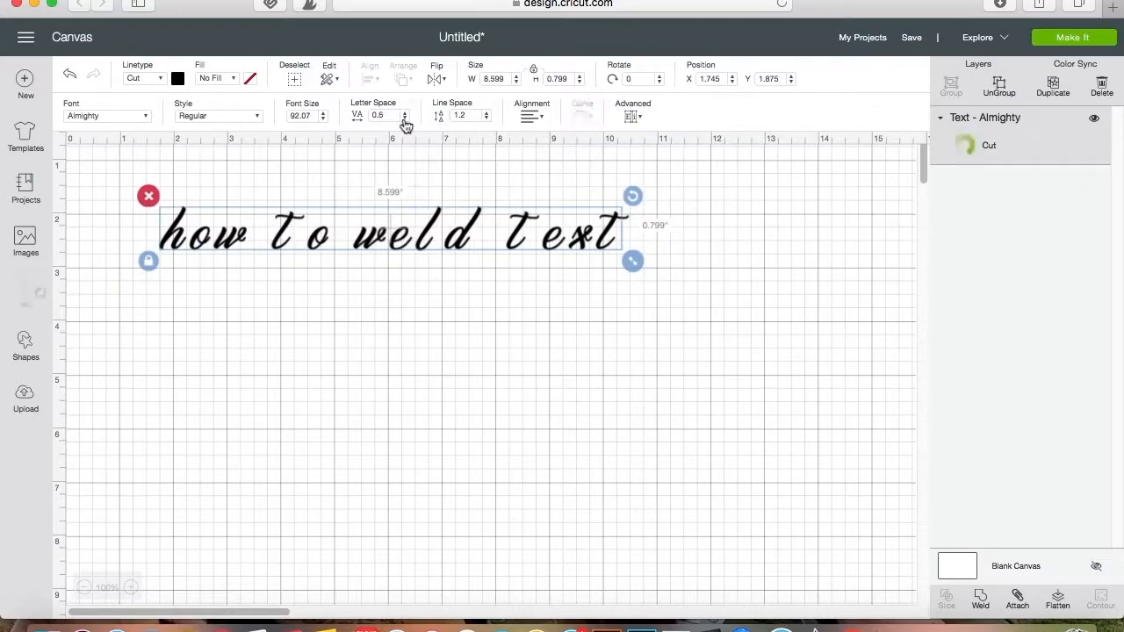
pyautogui.click(405, 120)
pyautogui.click(404, 120)
pyautogui.click(405, 120)
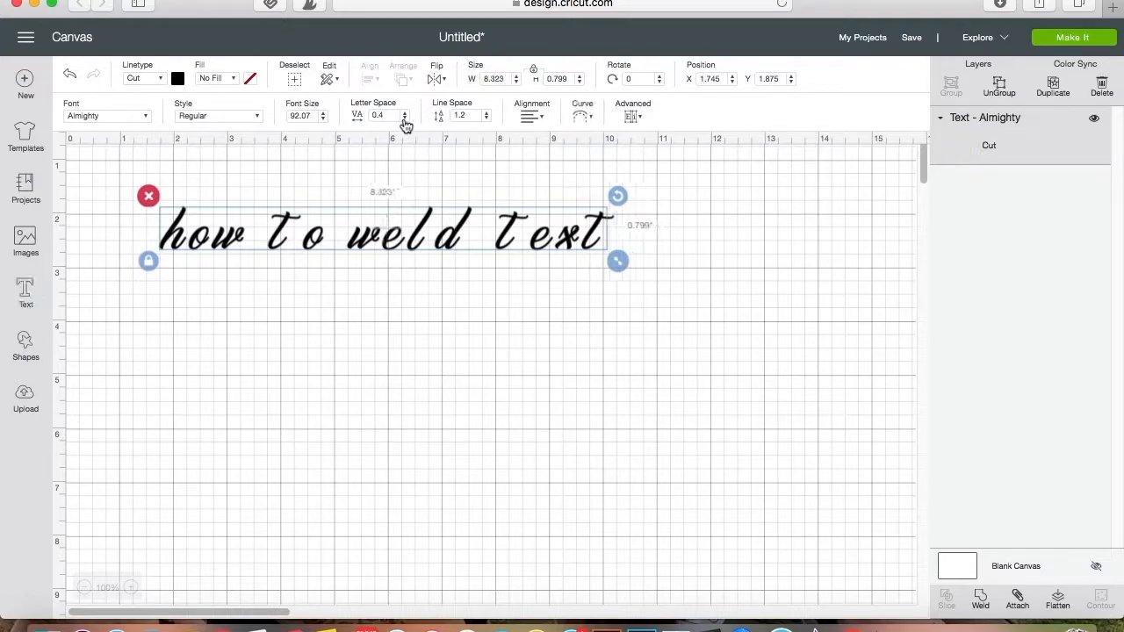
pyautogui.click(405, 120)
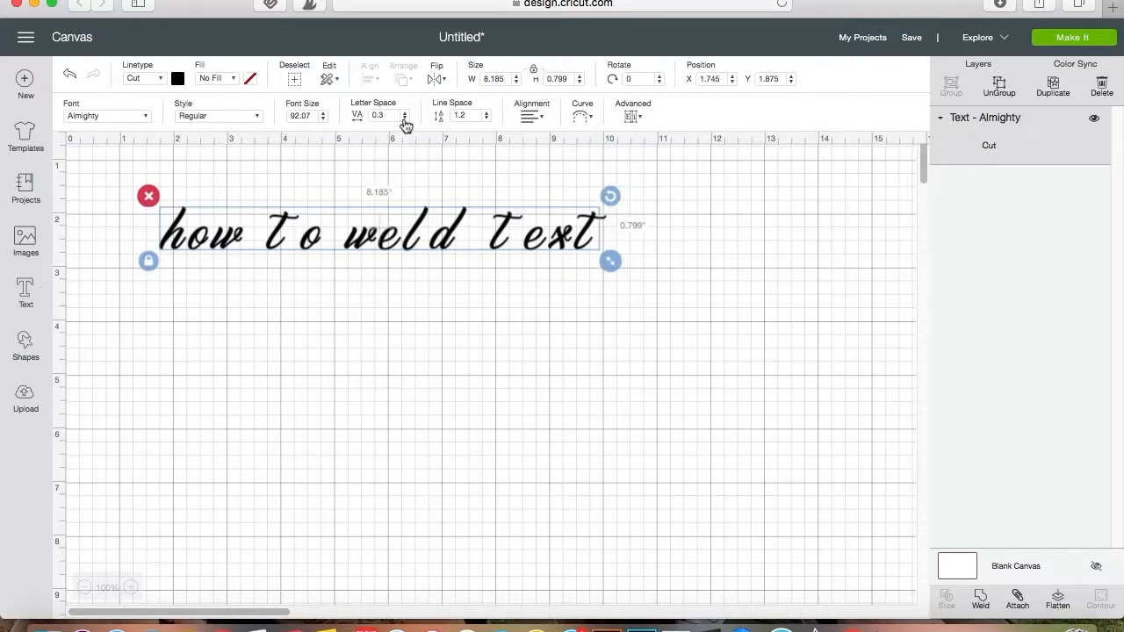
pyautogui.rightClick(403, 121)
pyautogui.click(403, 119)
pyautogui.click(405, 121)
pyautogui.click(405, 120)
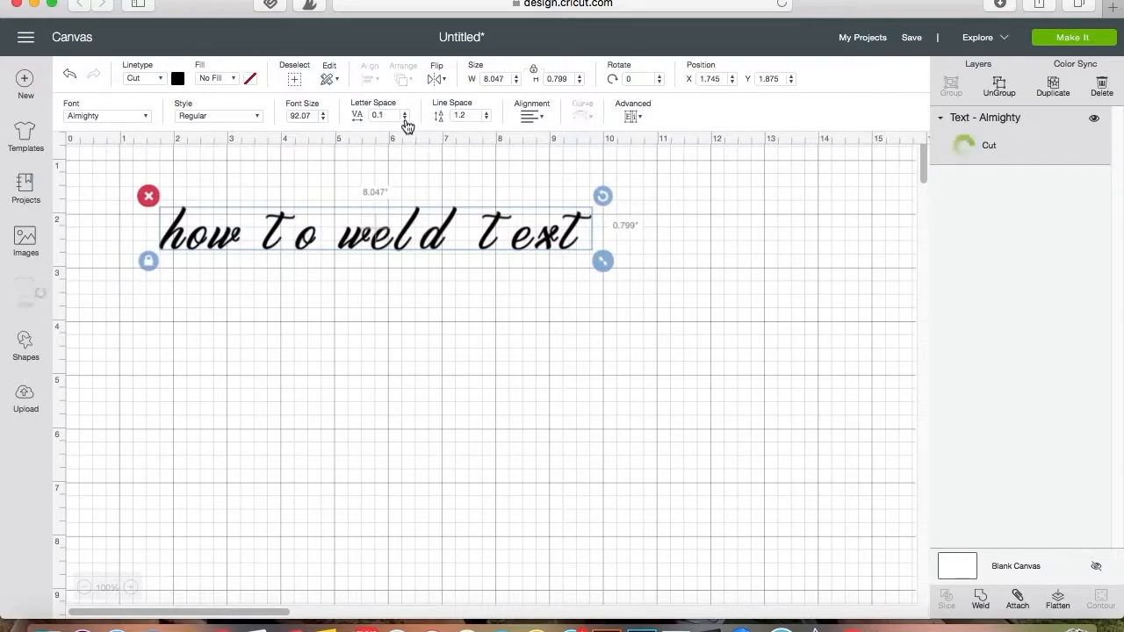
pyautogui.click(404, 121)
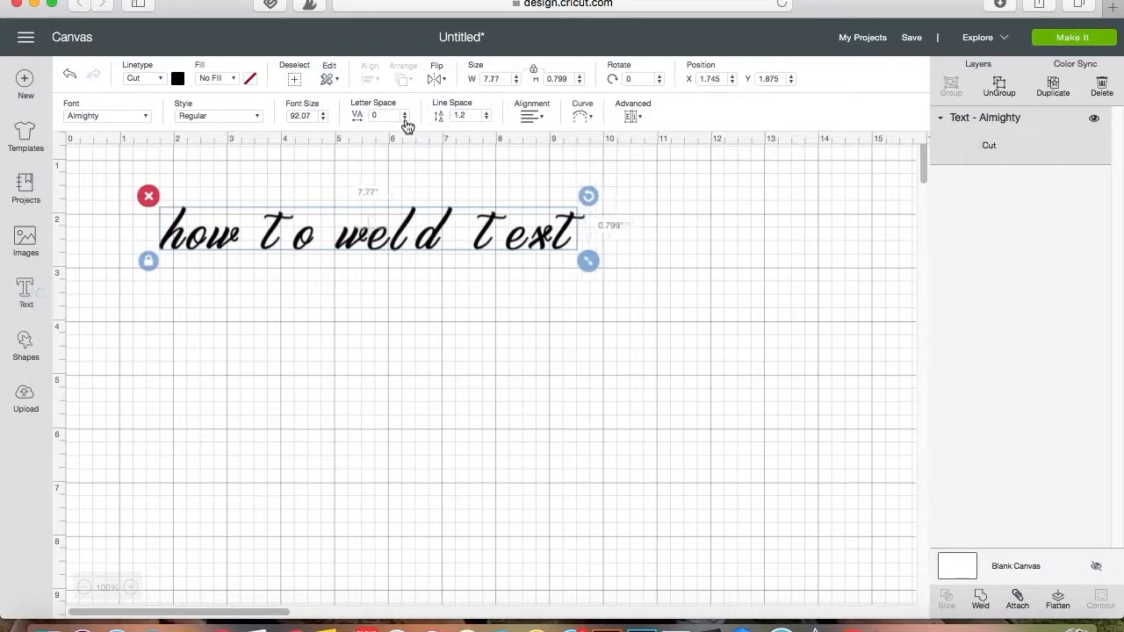
pyautogui.click(405, 120)
pyautogui.click(405, 120)
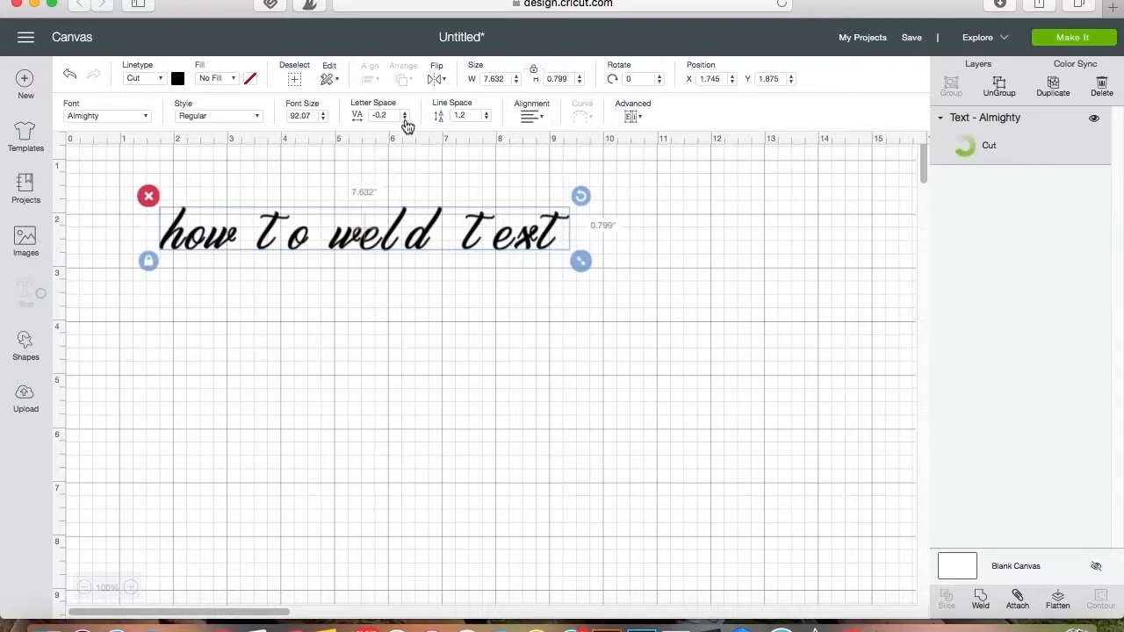
pyautogui.click(405, 120)
pyautogui.click(405, 121)
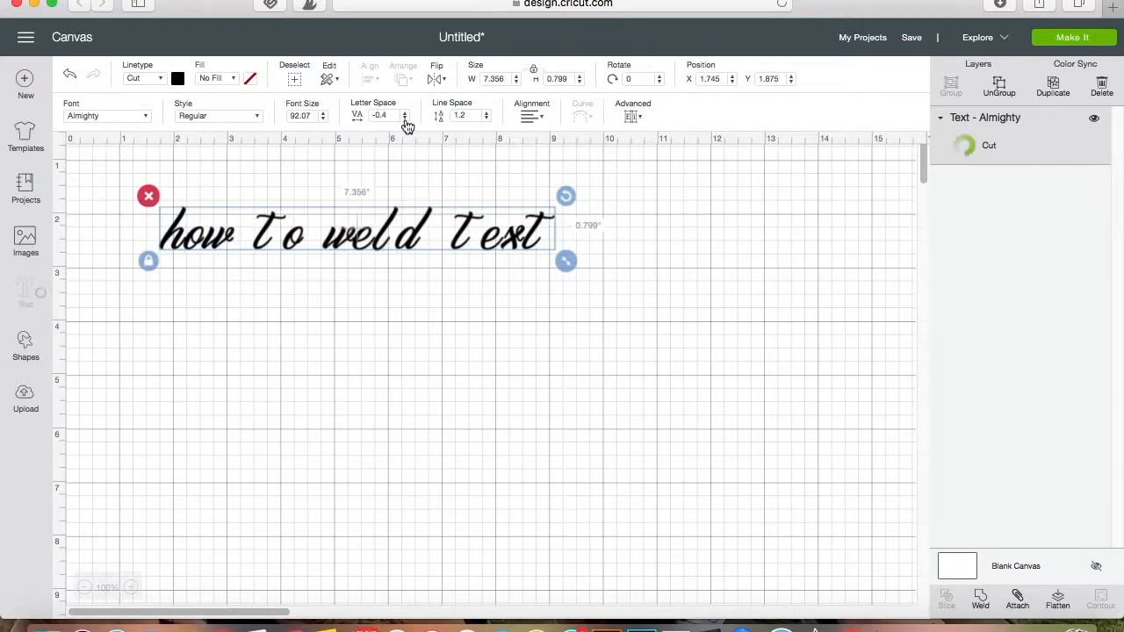
pyautogui.click(405, 120)
pyautogui.click(405, 121)
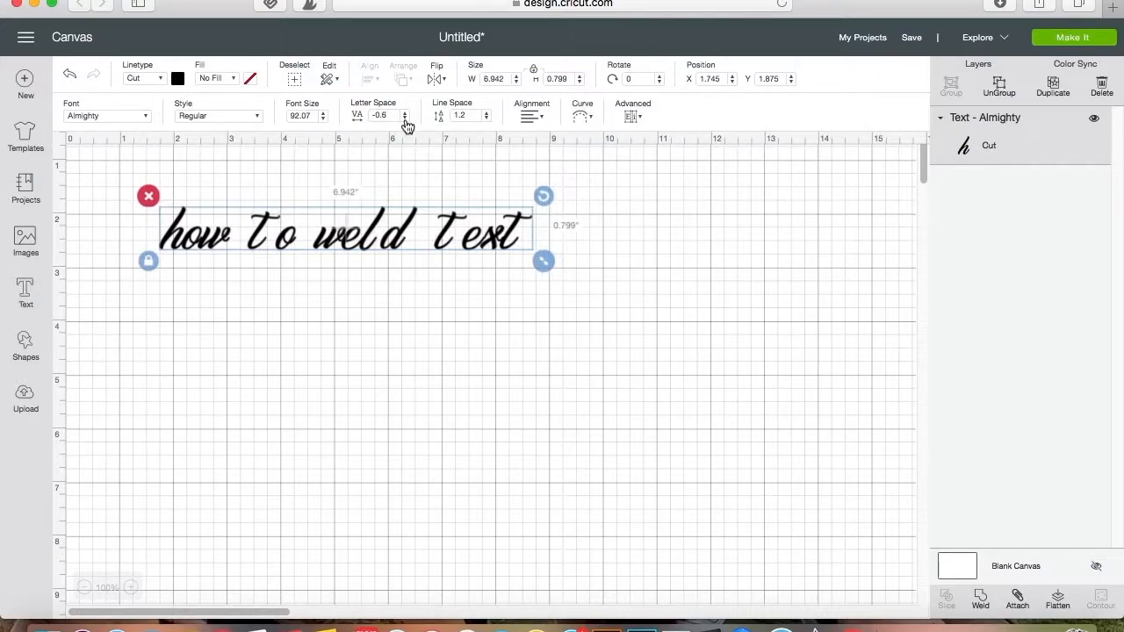
# Enlarge the text to about 11.5 in wide and ungroup it into individual letters
pyautogui.moveTo(546, 271); pyautogui.dragTo(791, 498)
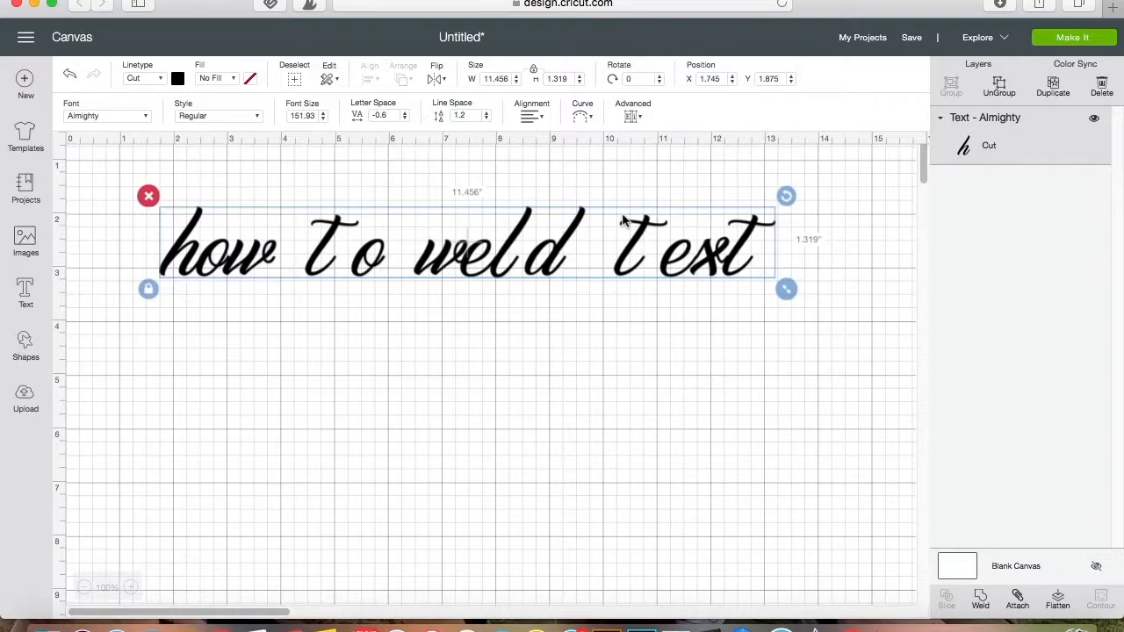
pyautogui.click(1001, 86)
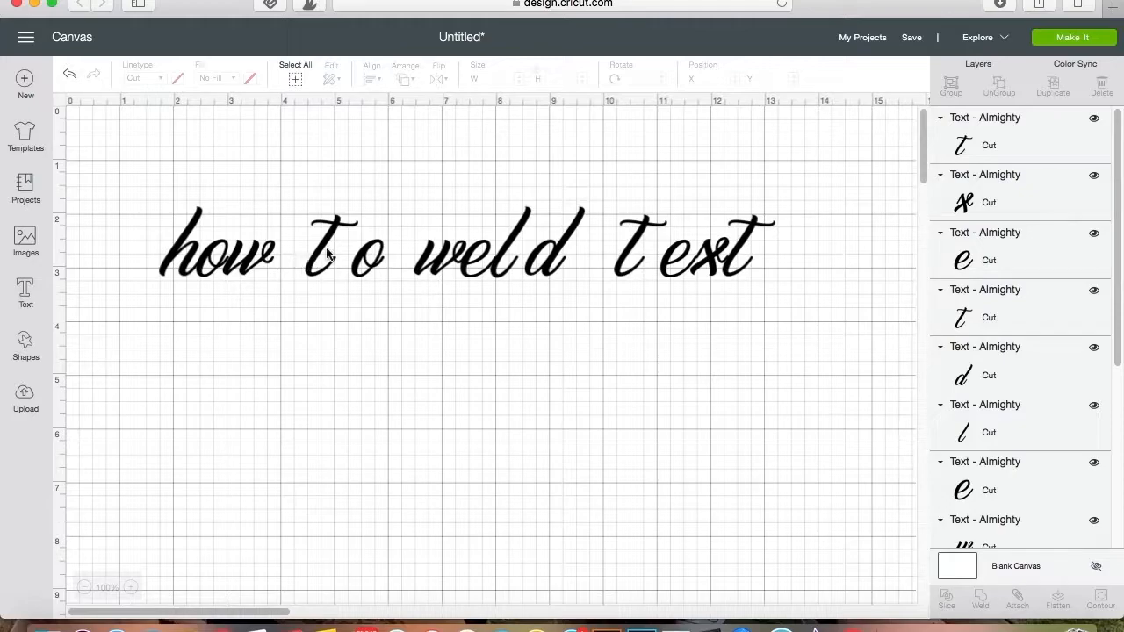
# Nudge the "t" of "to" right toward the "o" until its X position is 4.863
pyautogui.click(327, 253)
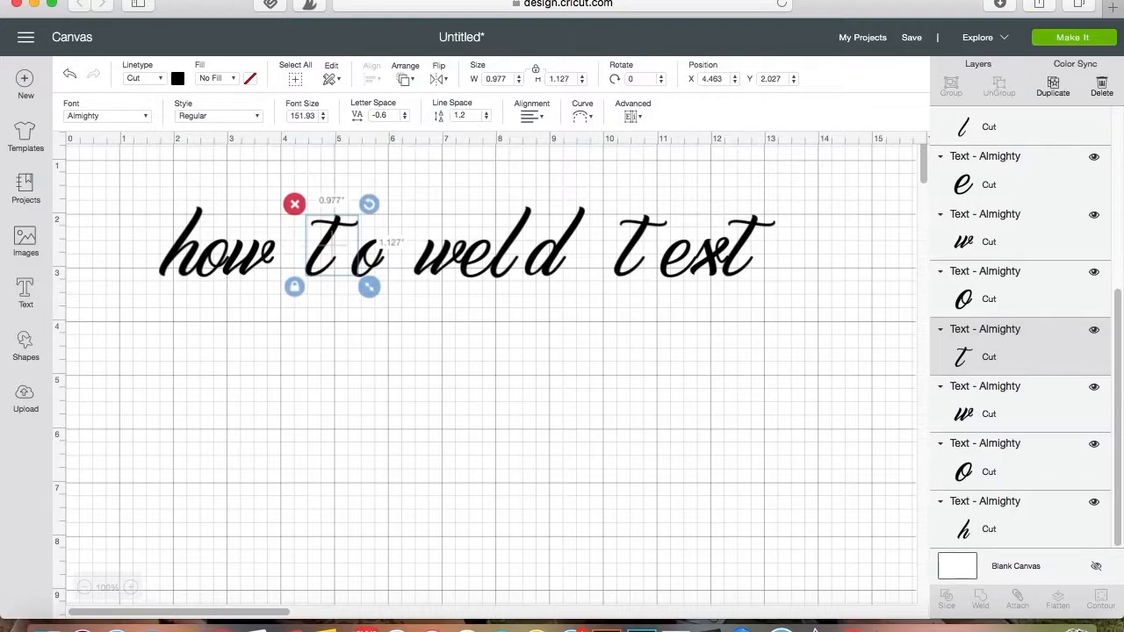
pyautogui.press('Right')
pyautogui.press('Right')
pyautogui.press('Right')
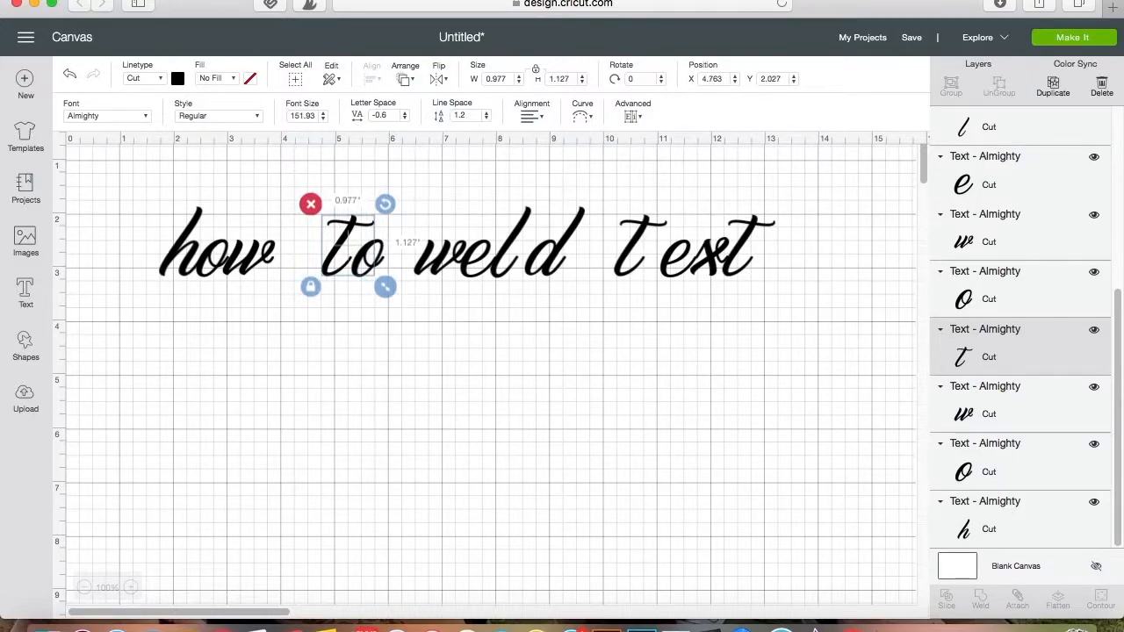
pyautogui.press('Right')
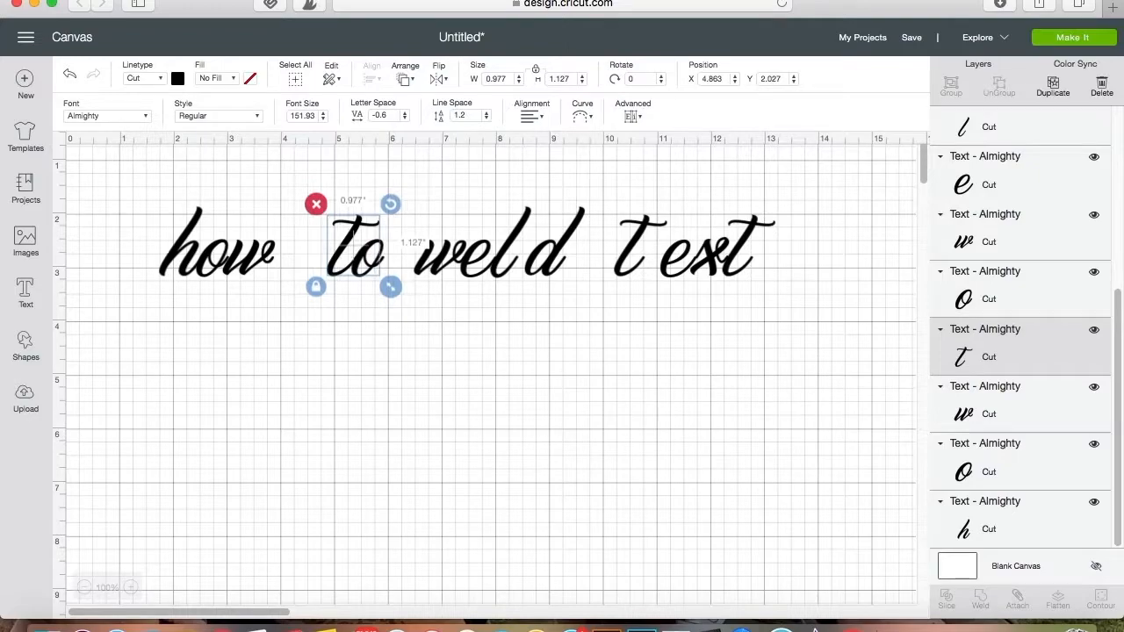
pyautogui.press('Left')
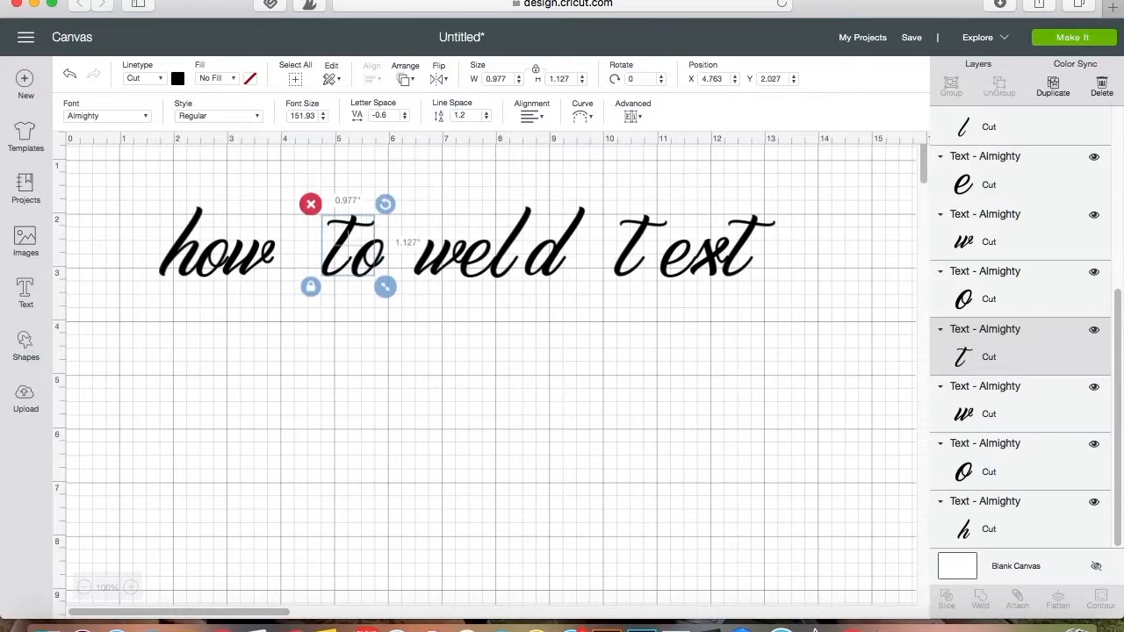
pyautogui.press('Right')
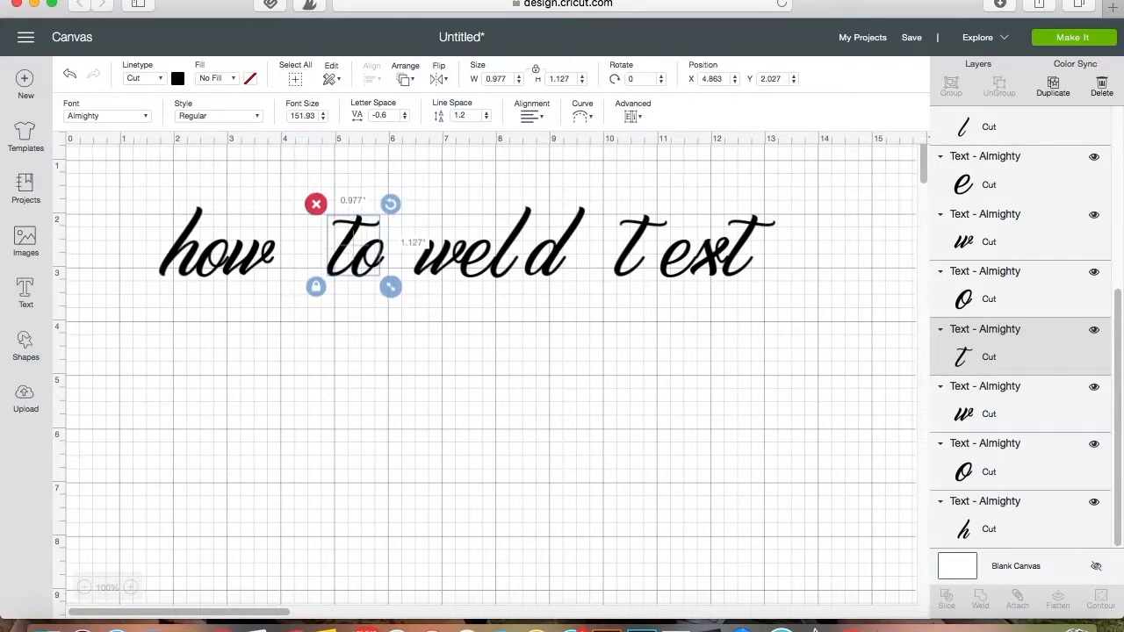
# Nudge the first "t" of "text" right toward the "e" until its X position is 10.61
pyautogui.click(634, 257)
pyautogui.press('Right')
pyautogui.press('Right')
pyautogui.press('Right')
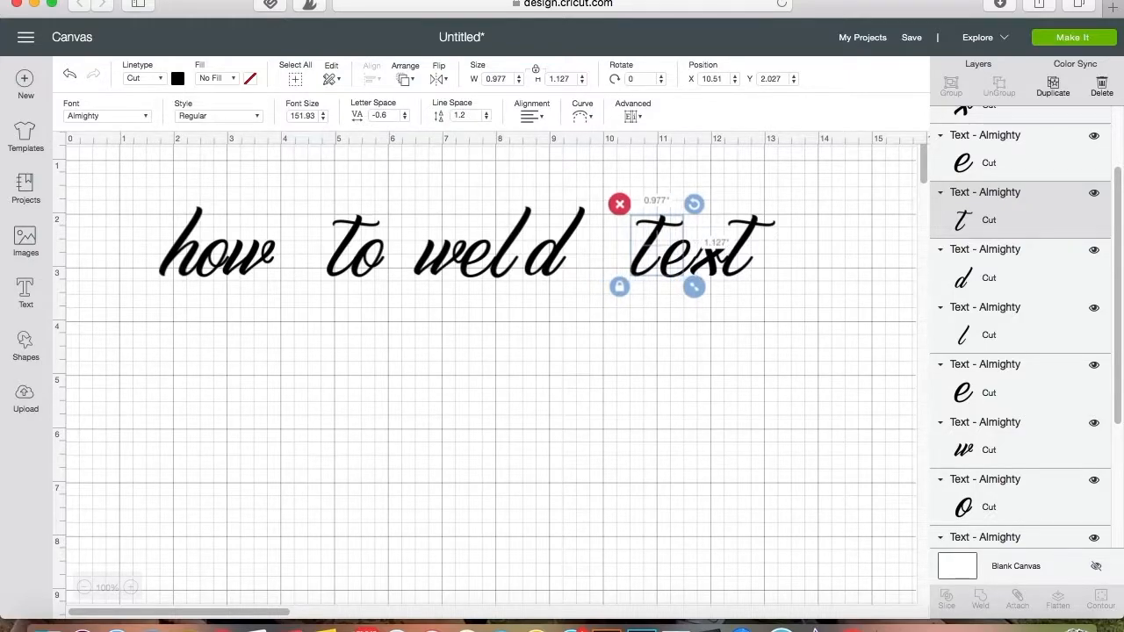
pyautogui.press('Right')
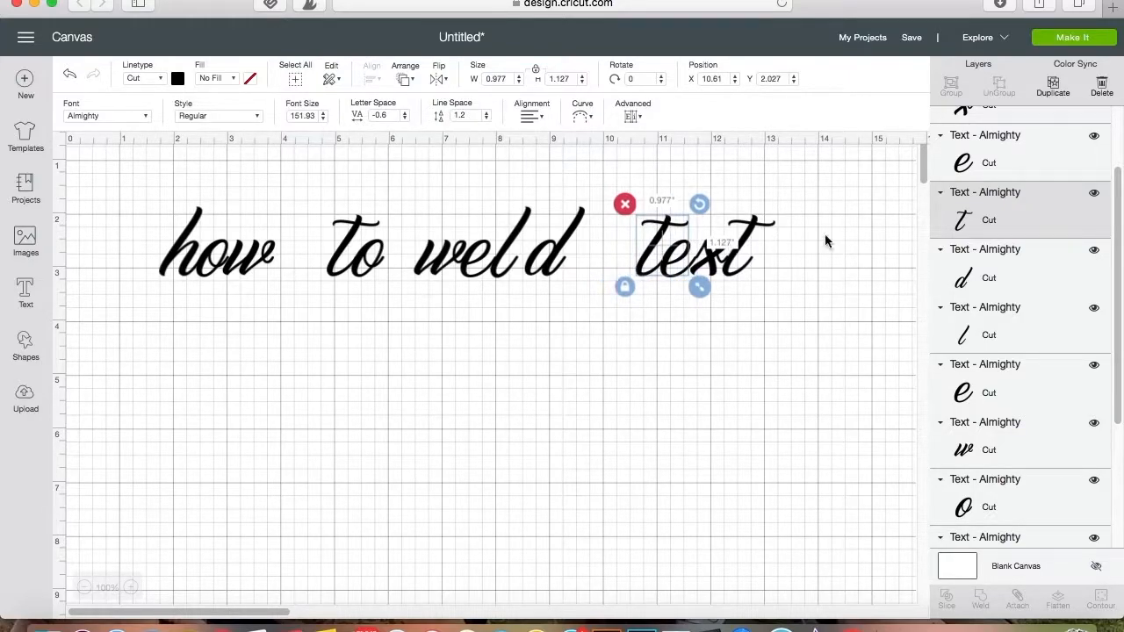
pyautogui.click(825, 234)
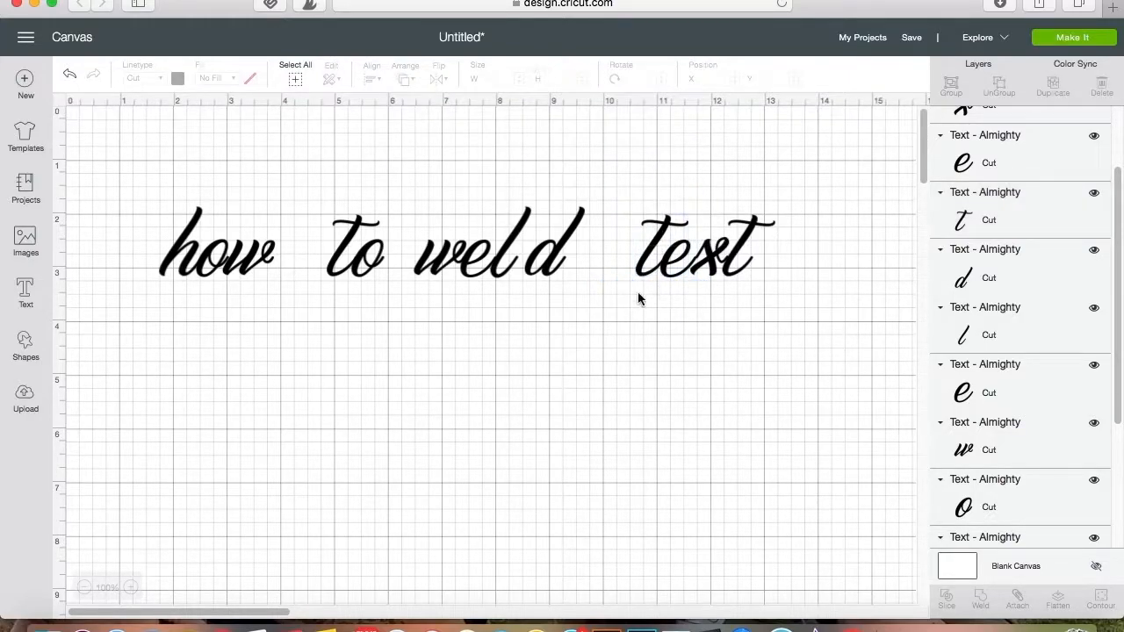
# Nudge the "d" of "weld" left toward the "l" until its X position is 8.249
pyautogui.click(542, 263)
pyautogui.press('Left')
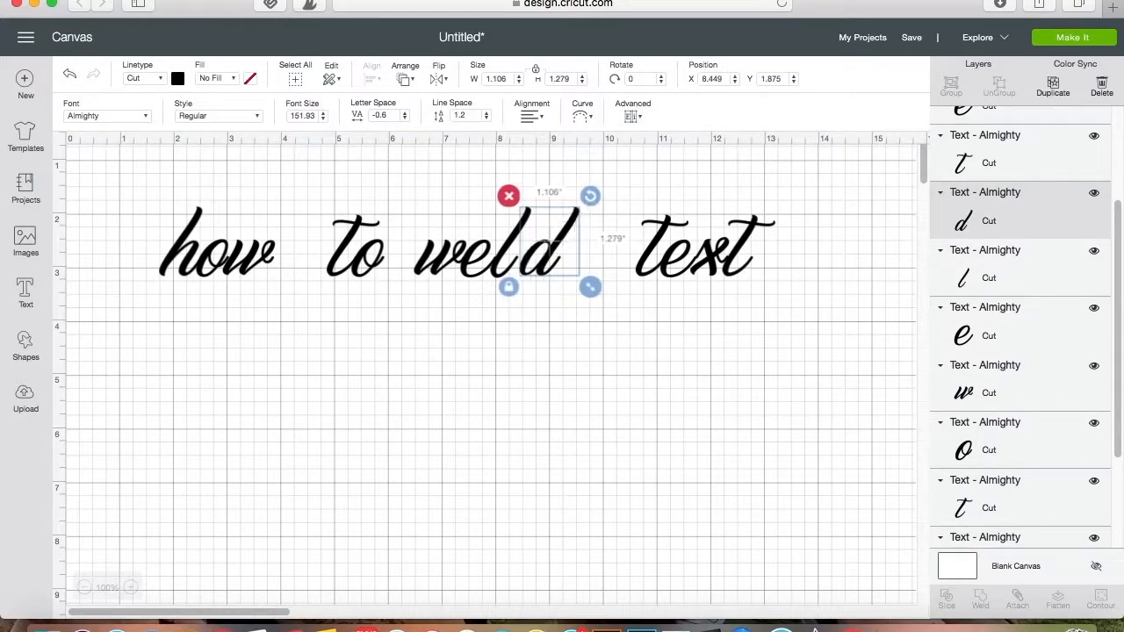
pyautogui.press('Left')
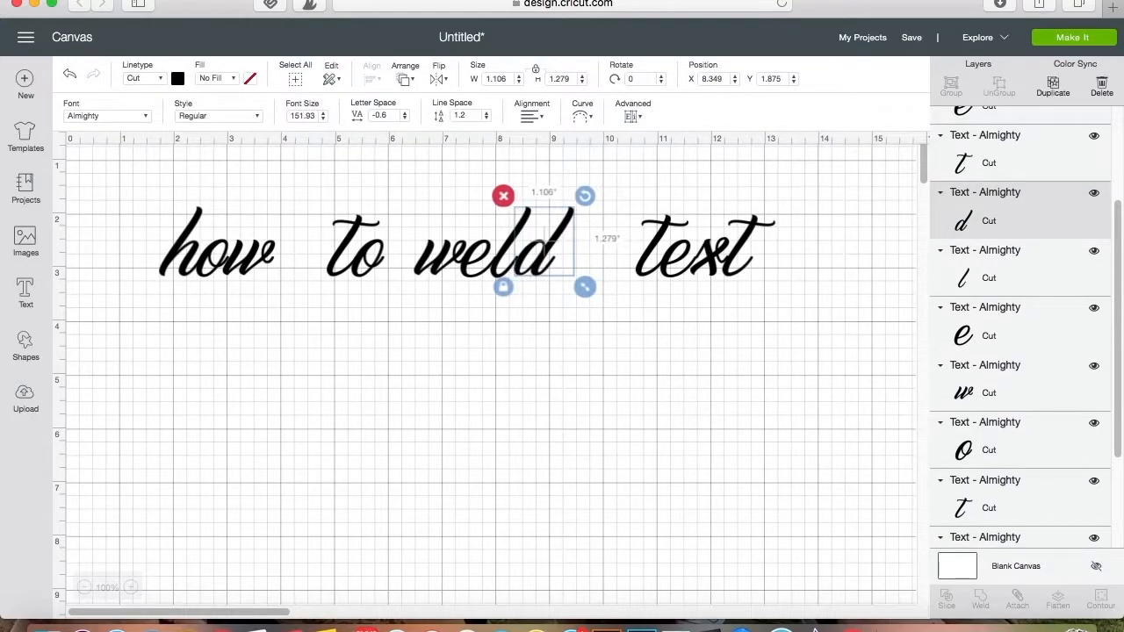
pyautogui.press('Left')
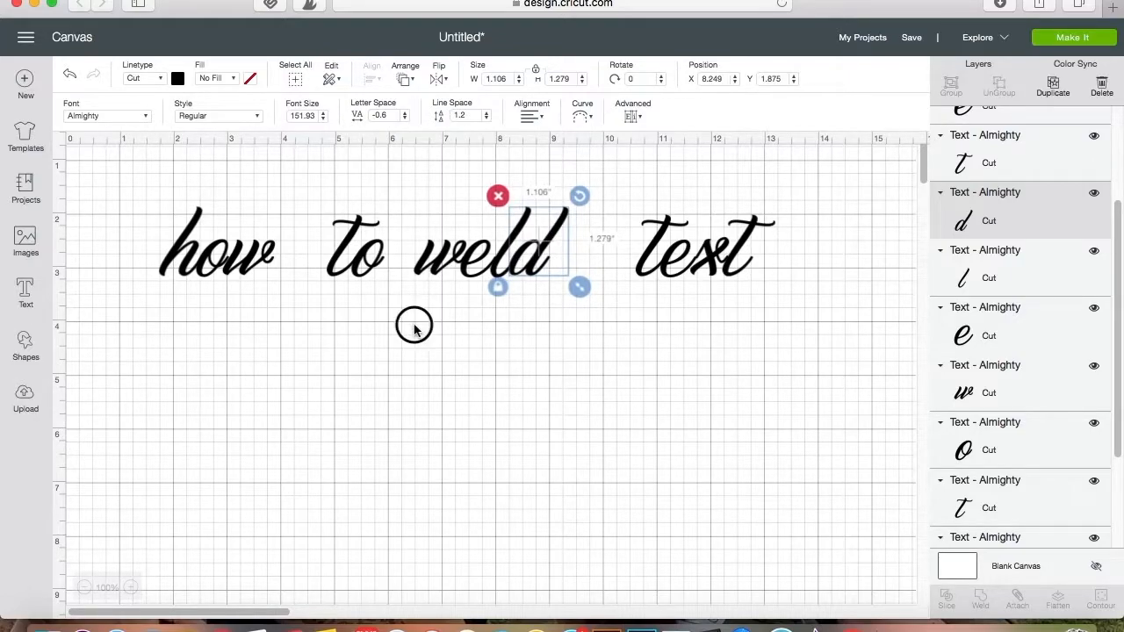
pyautogui.click(441, 314)
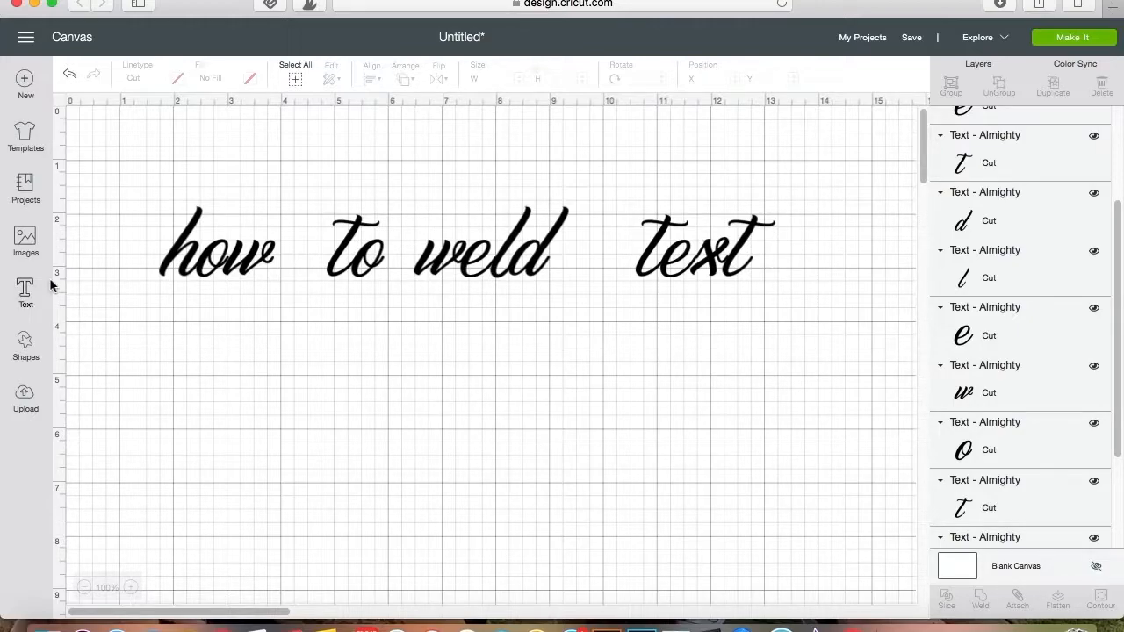
# Weld the letters of "how" into one shape and the letters of "to" into another
pyautogui.moveTo(165, 183); pyautogui.dragTo(280, 312)
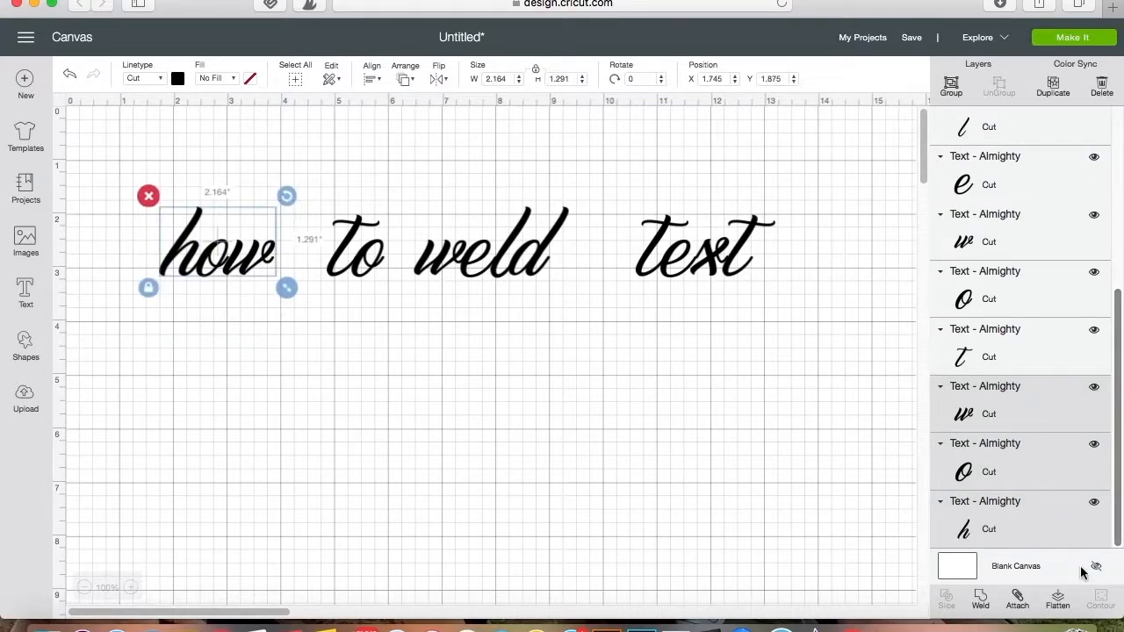
pyautogui.click(982, 604)
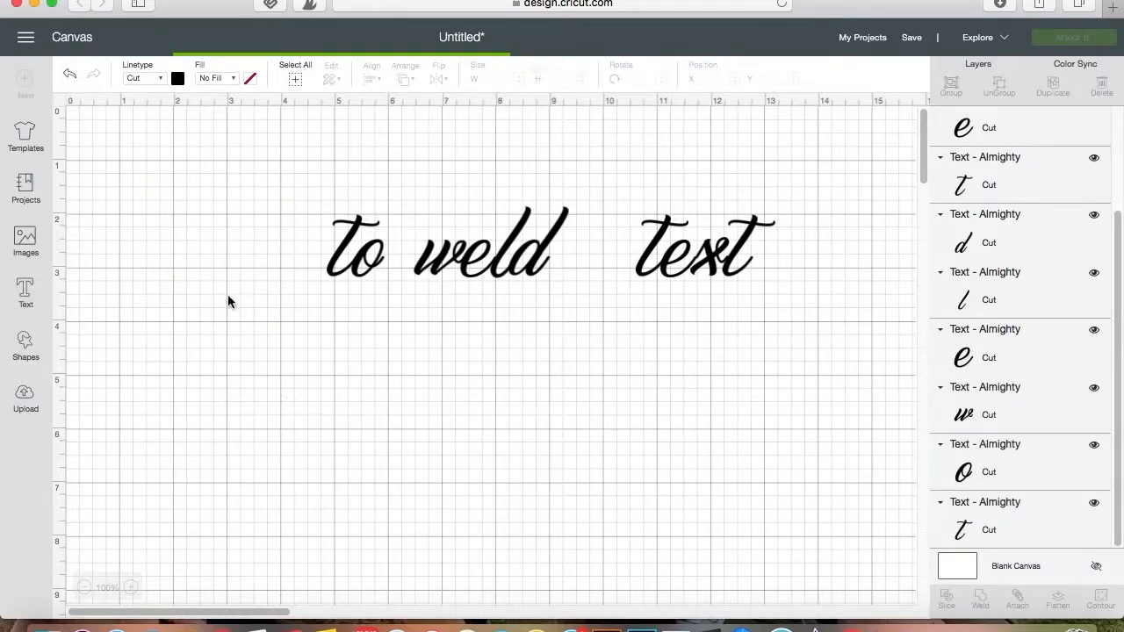
pyautogui.moveTo(325, 178); pyautogui.dragTo(359, 324)
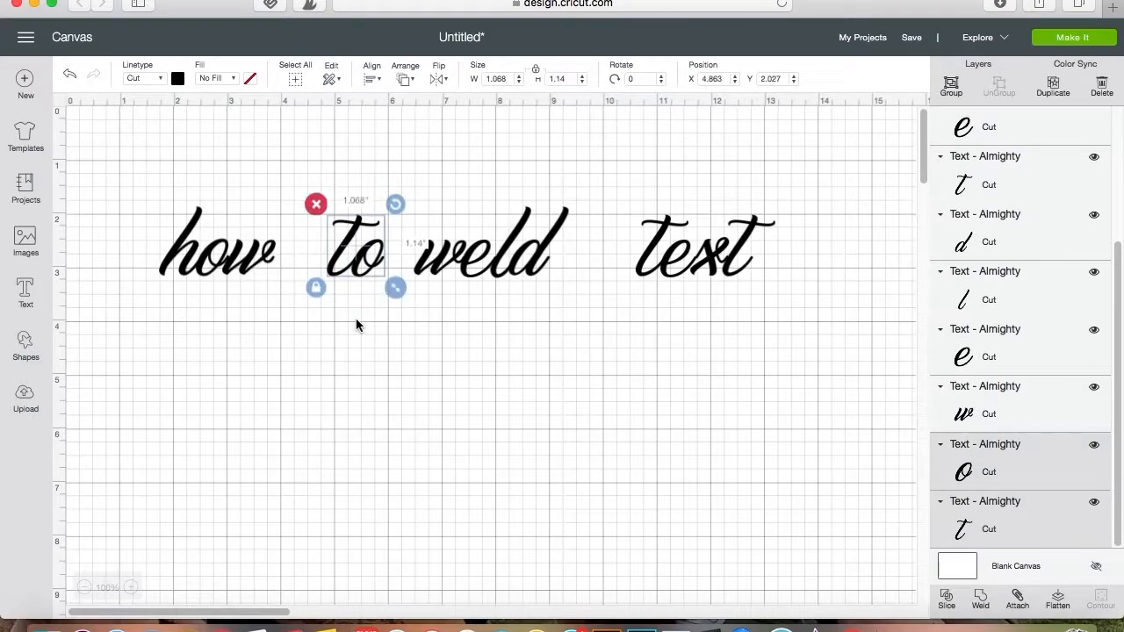
pyautogui.click(984, 606)
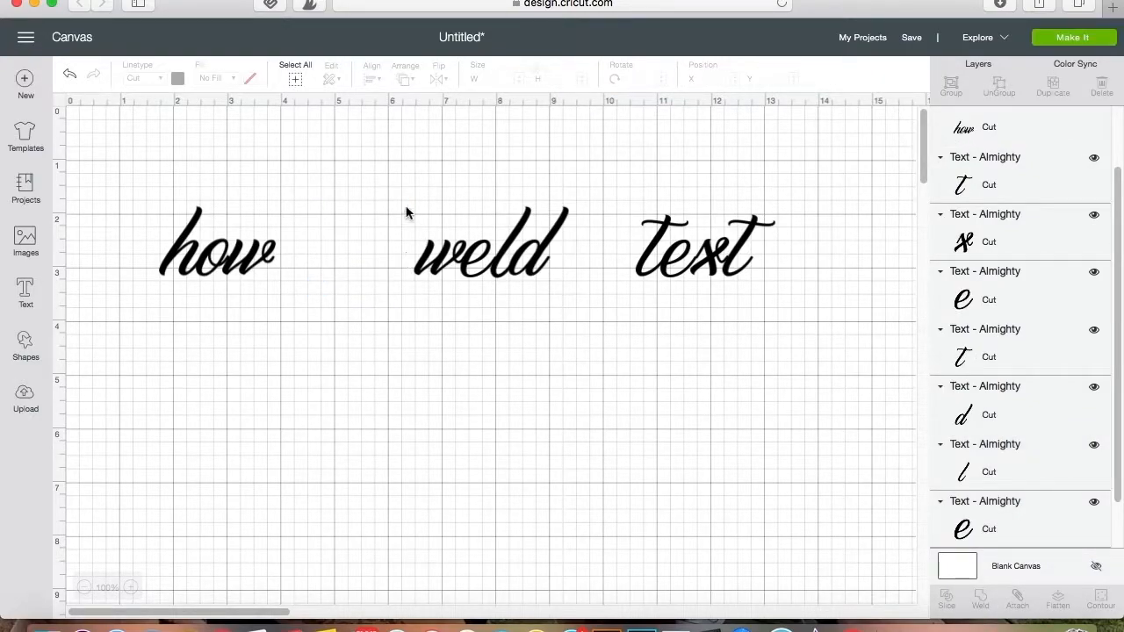
# Weld the letters of "weld" into one shape and the letters of "text" into another
pyautogui.moveTo(406, 208); pyautogui.dragTo(587, 334)
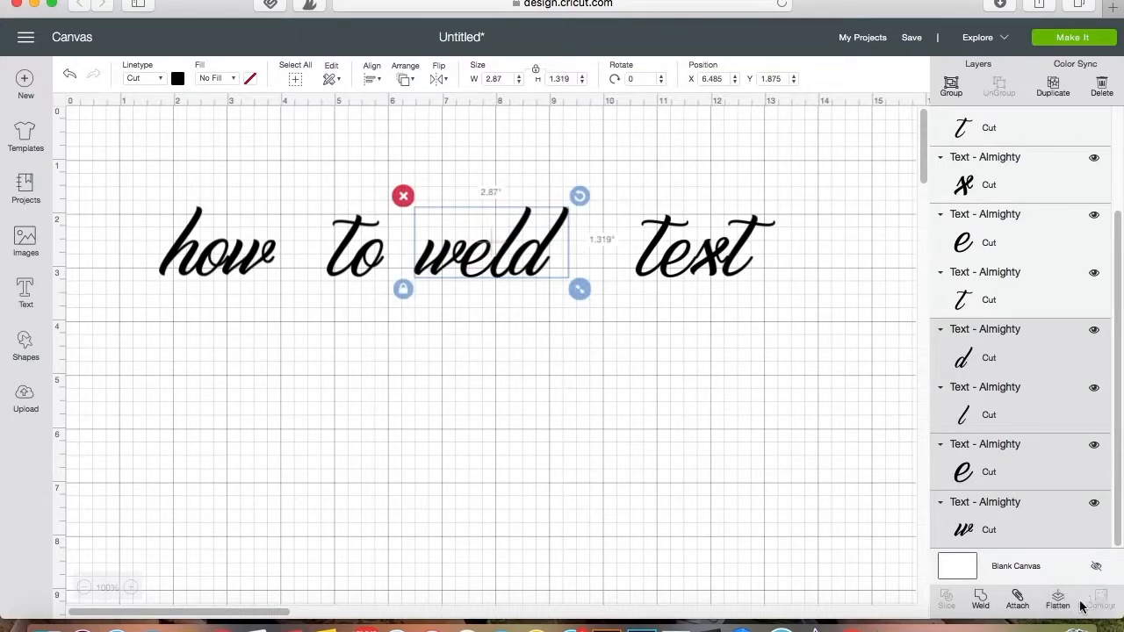
pyautogui.click(982, 606)
pyautogui.click(649, 173)
pyautogui.moveTo(649, 173); pyautogui.dragTo(779, 349)
pyautogui.click(982, 606)
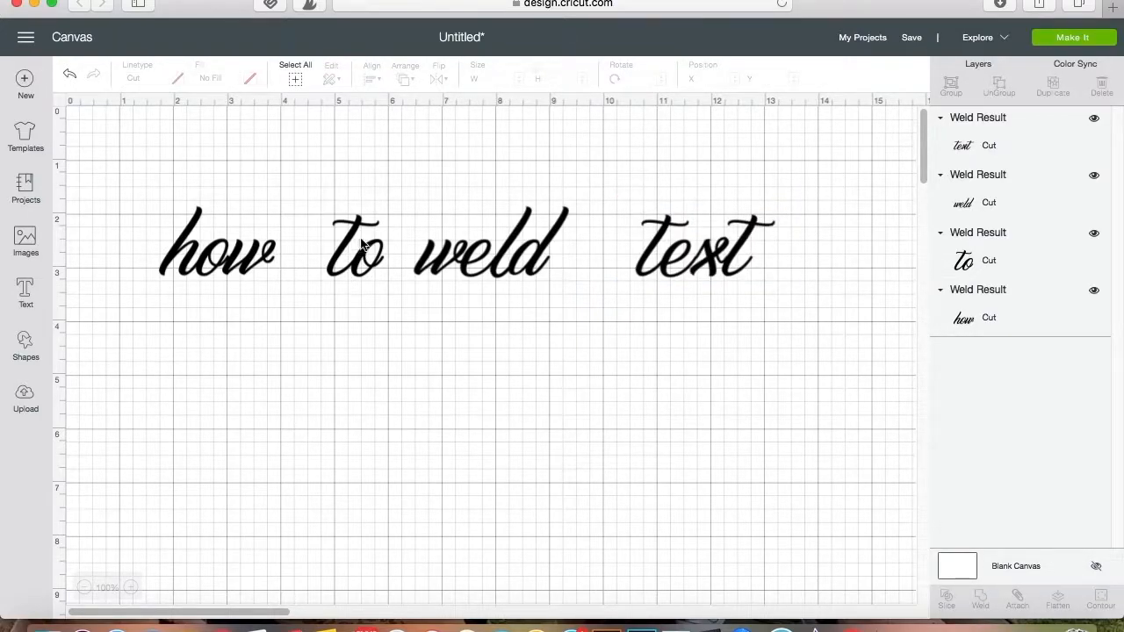
# Move "text" left to X 9.81 and "how" right to X 2.145 to tighten the gaps between words
pyautogui.click(686, 267)
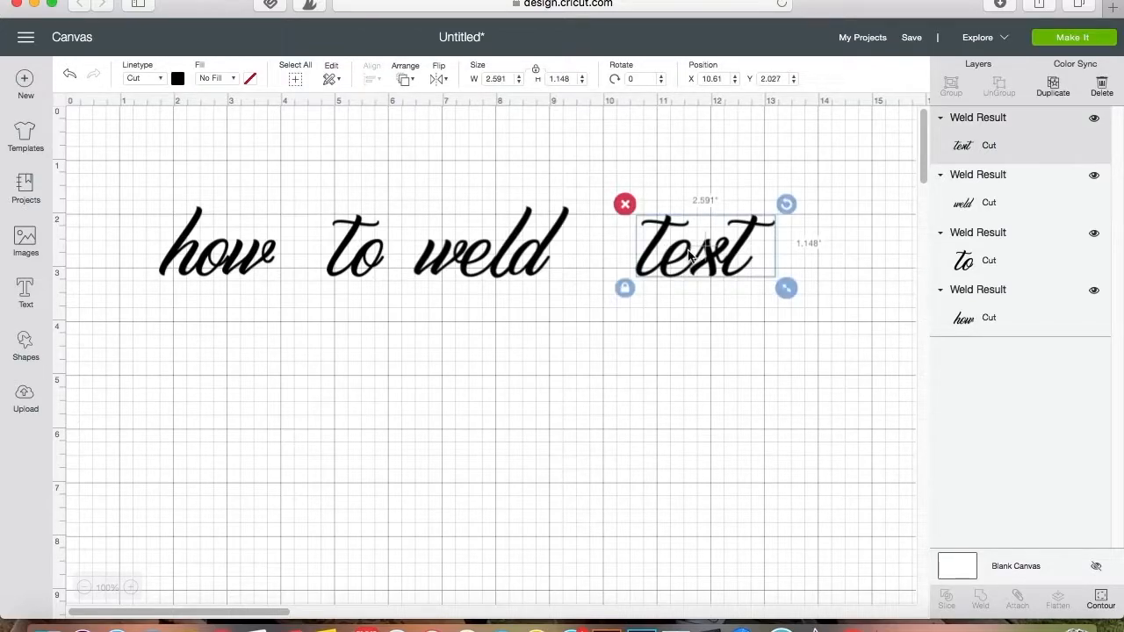
pyautogui.moveTo(708, 234); pyautogui.dragTo(663, 235)
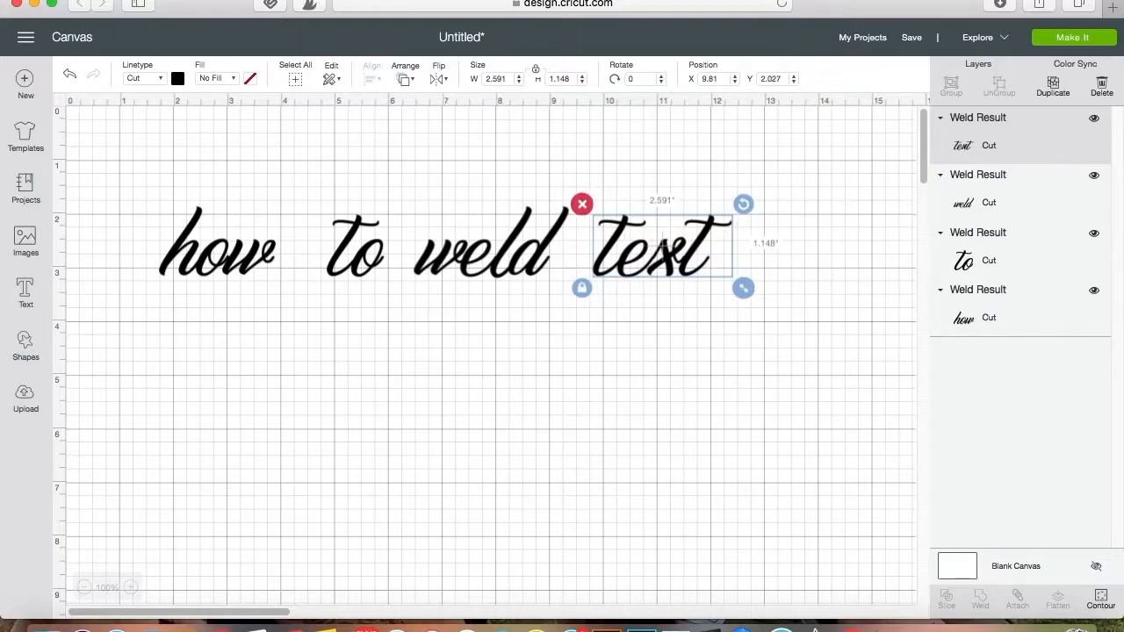
pyautogui.click(237, 246)
pyautogui.moveTo(218, 234); pyautogui.dragTo(240, 234)
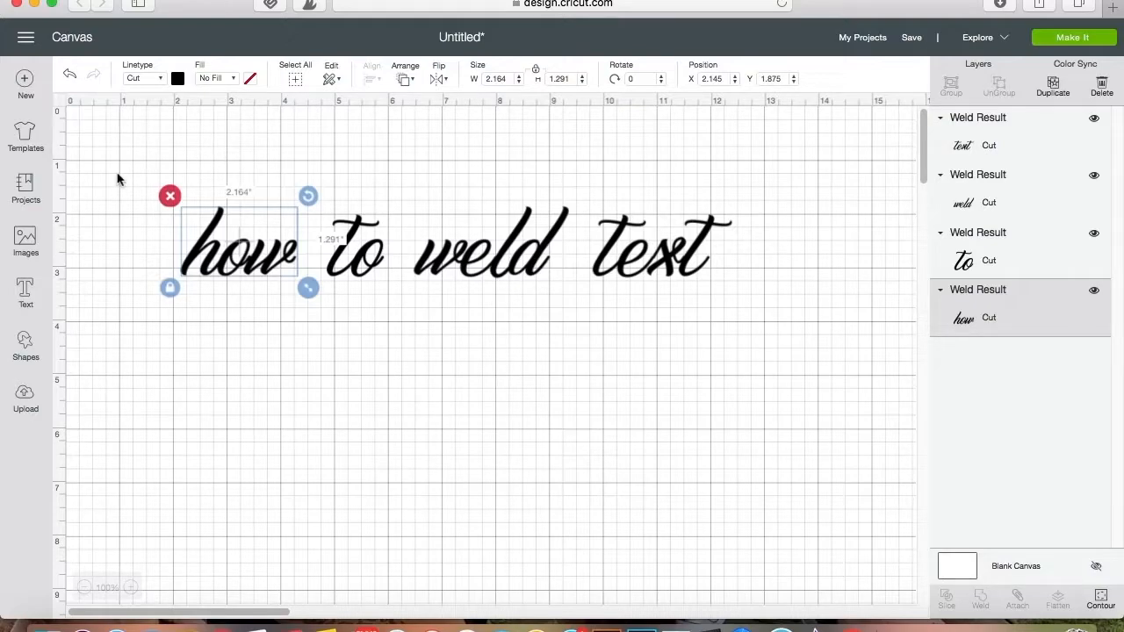
# Select all four welded words and distribute them both horizontally and vertically
pyautogui.moveTo(154, 137); pyautogui.dragTo(854, 375)
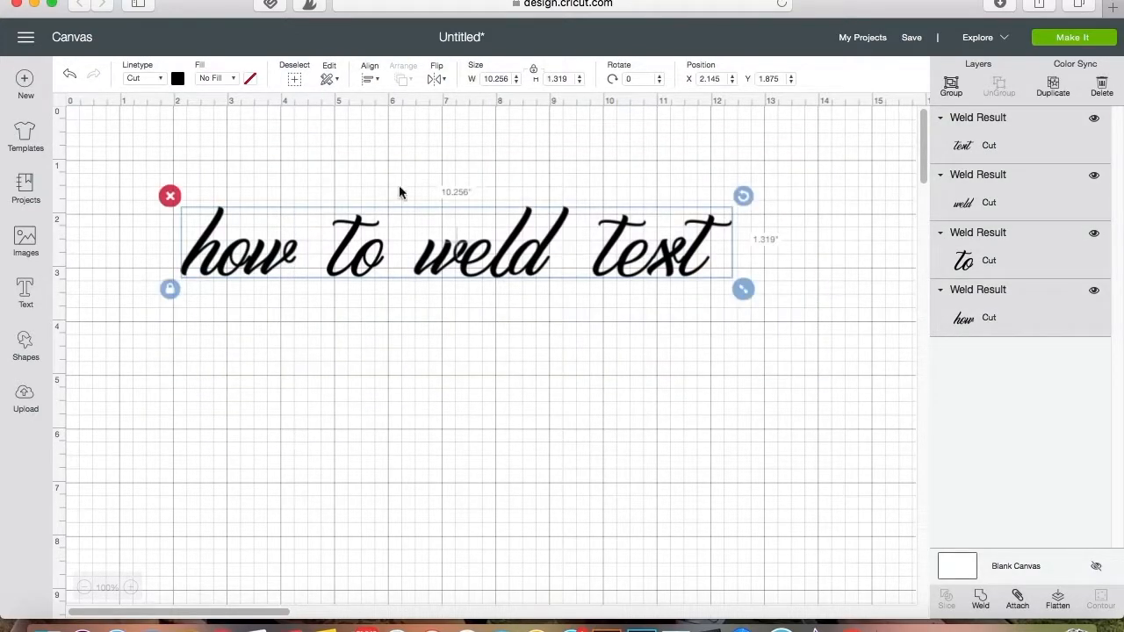
pyautogui.click(372, 80)
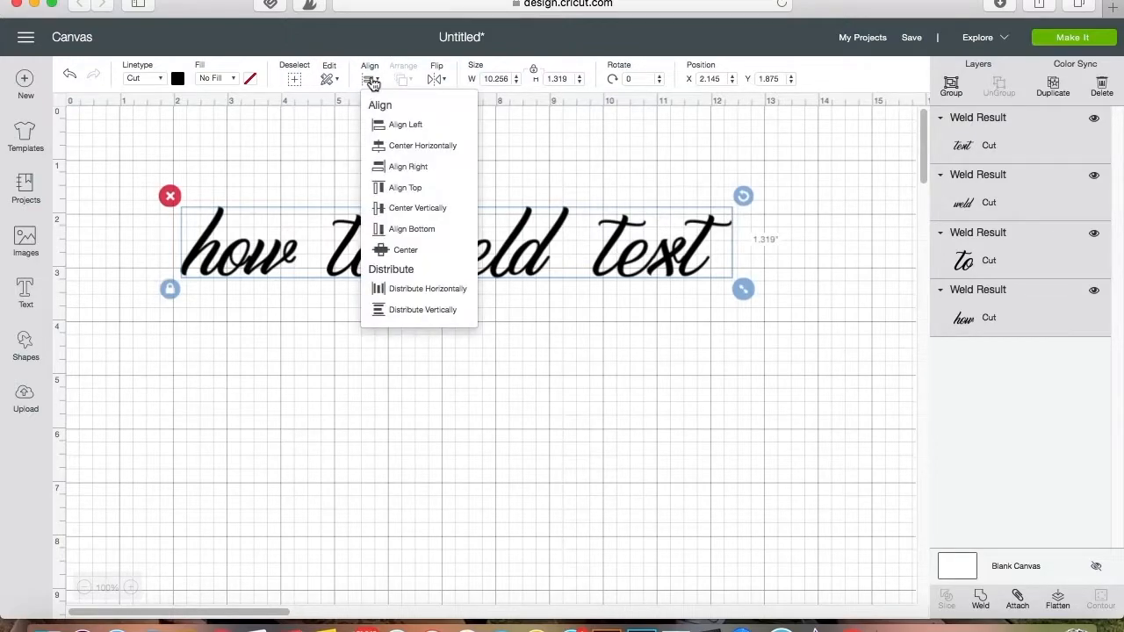
pyautogui.click(376, 292)
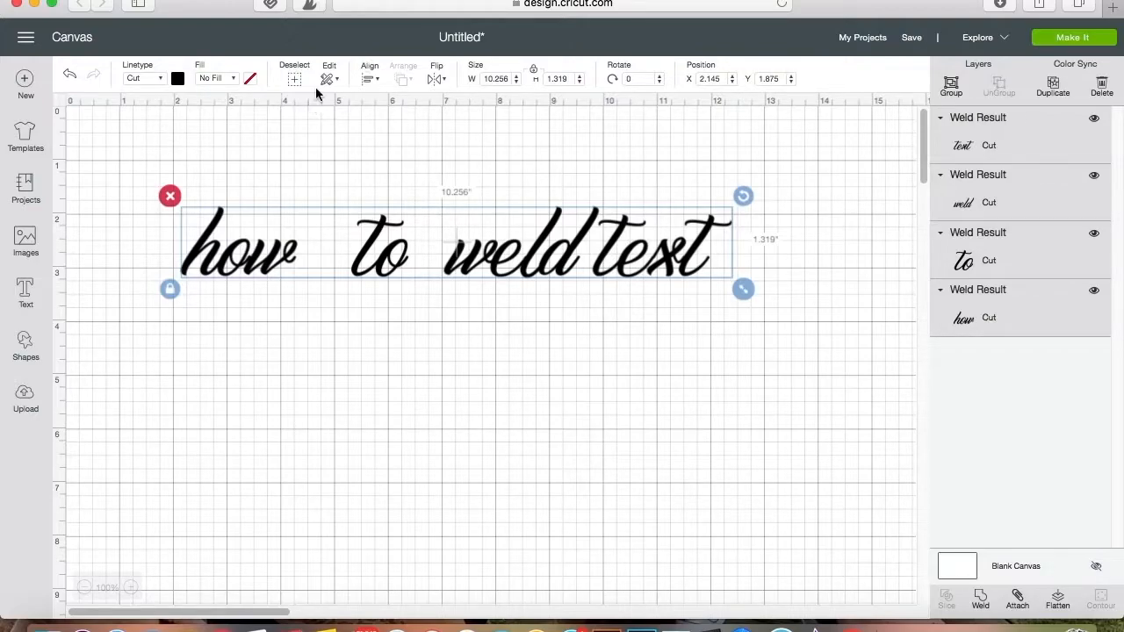
pyautogui.click(372, 75)
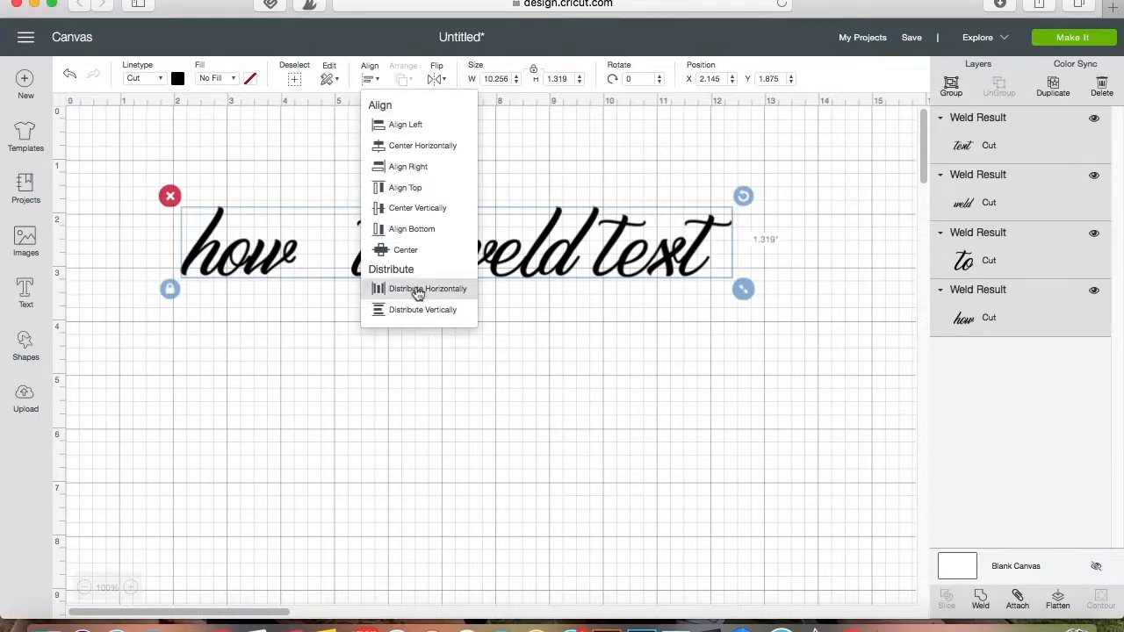
pyautogui.click(422, 309)
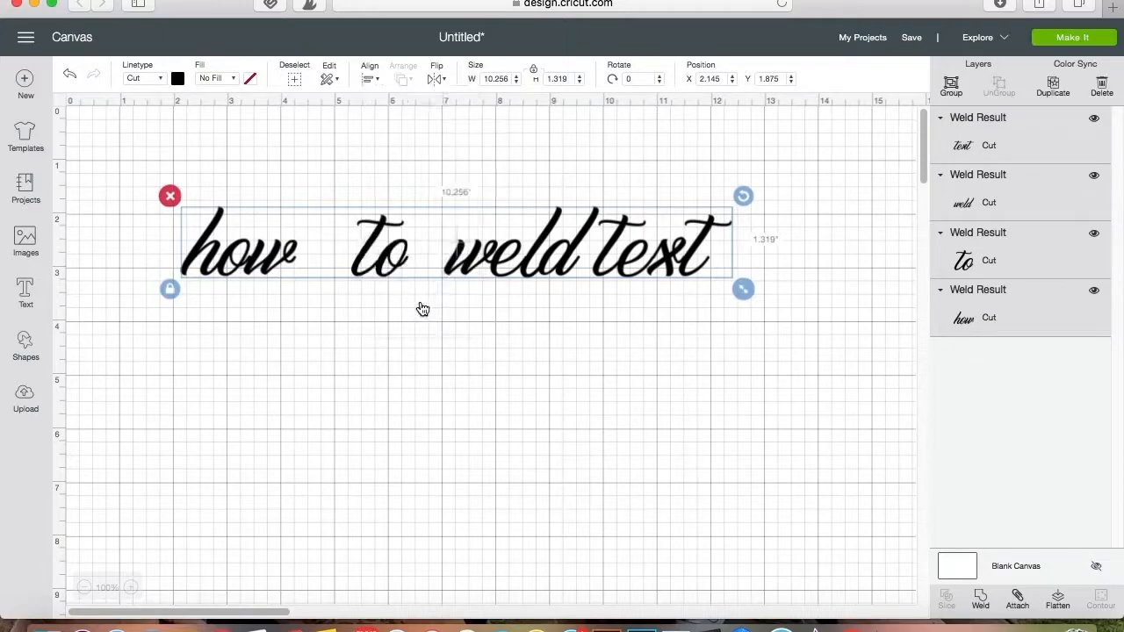
pyautogui.click(370, 77)
pyautogui.click(423, 288)
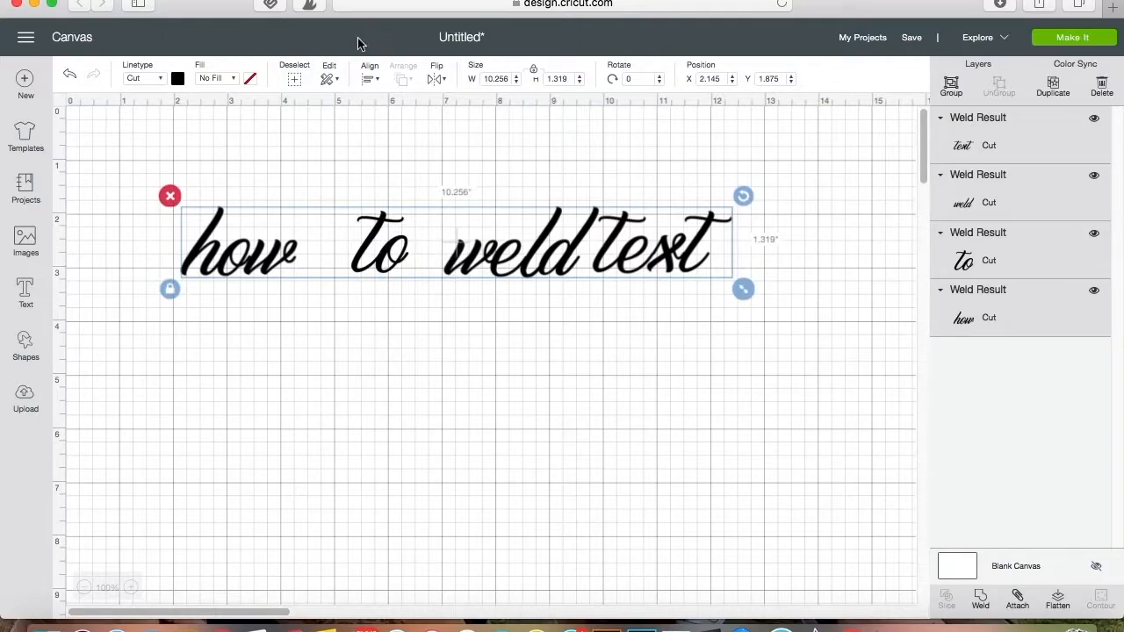
pyautogui.click(371, 77)
pyautogui.click(401, 290)
pyautogui.click(401, 293)
# Shift "weld" and "to" slightly left and distribute all four words horizontally again
pyautogui.moveTo(525, 258); pyautogui.dragTo(504, 257)
pyautogui.moveTo(362, 256); pyautogui.dragTo(334, 262)
pyautogui.moveTo(145, 171); pyautogui.dragTo(856, 428)
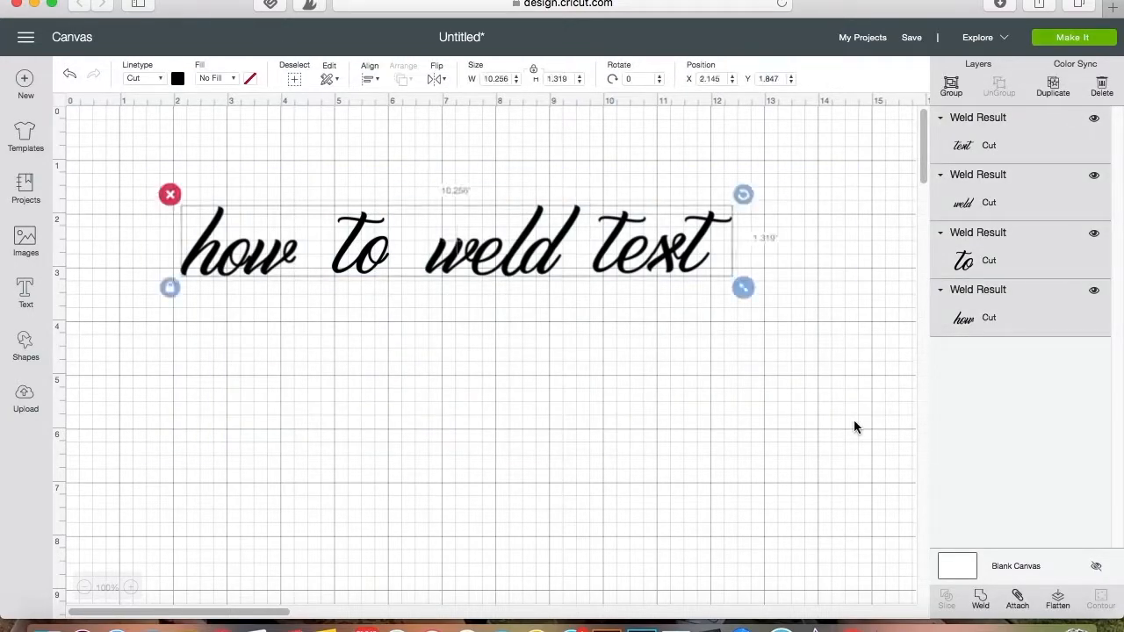
pyautogui.click(370, 78)
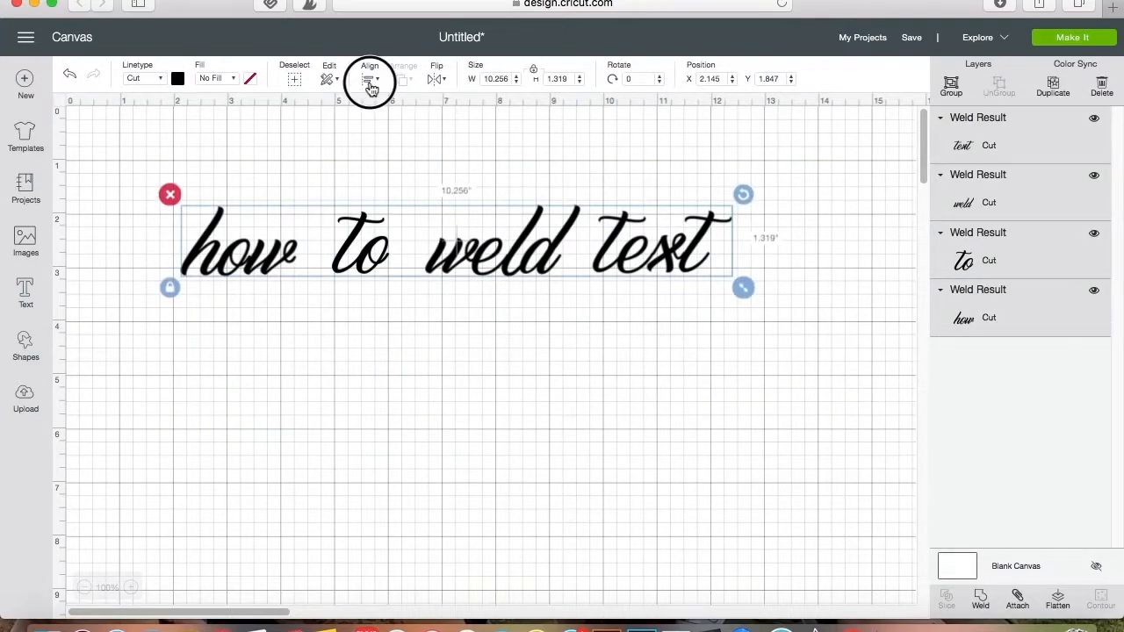
pyautogui.click(384, 289)
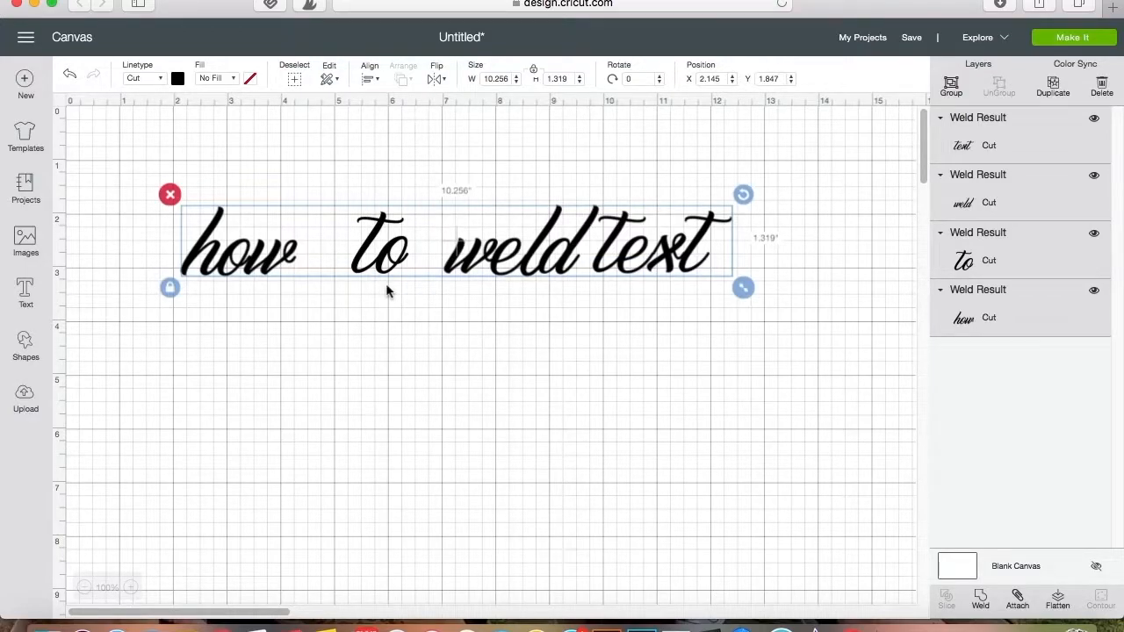
pyautogui.click(337, 303)
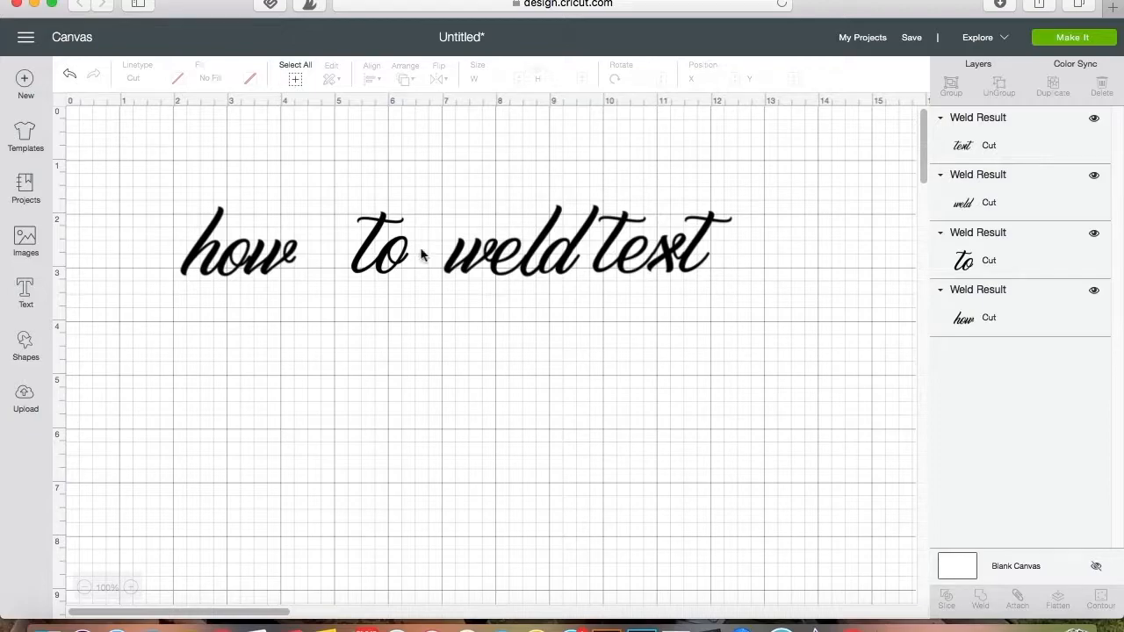
# Nudge "to" and "weld" left together until their shared X position is 4.619
pyautogui.moveTo(360, 178); pyautogui.dragTo(479, 325)
pyautogui.press('Left')
pyautogui.press('Left')
pyautogui.press('Left')
pyautogui.press('Left')
pyautogui.press('Left')
pyautogui.press('Left')
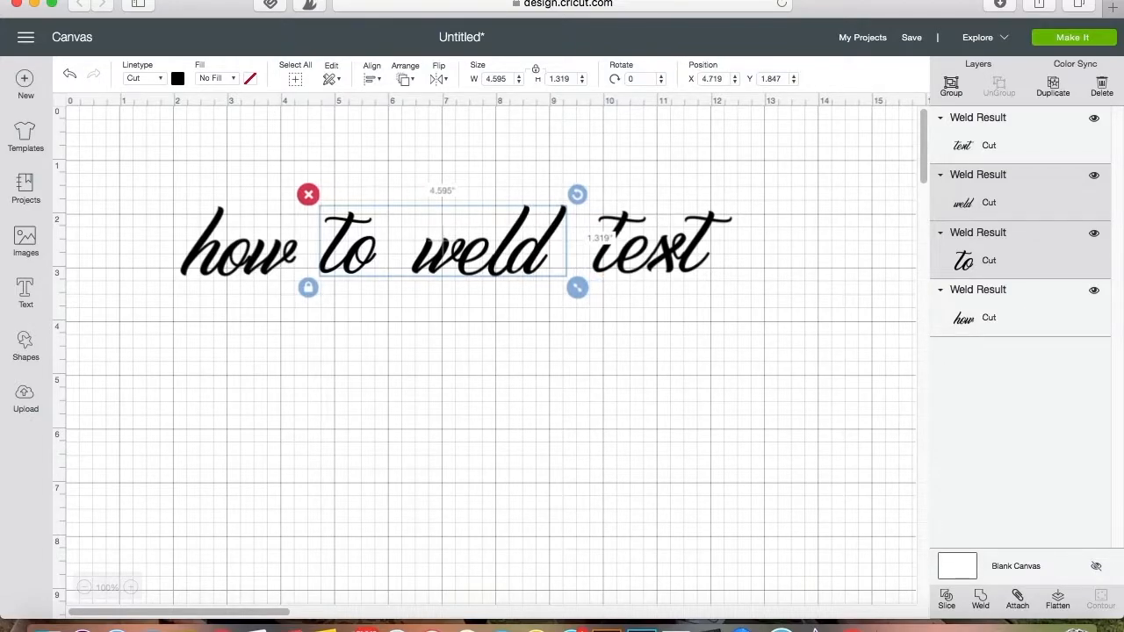
pyautogui.press('Left')
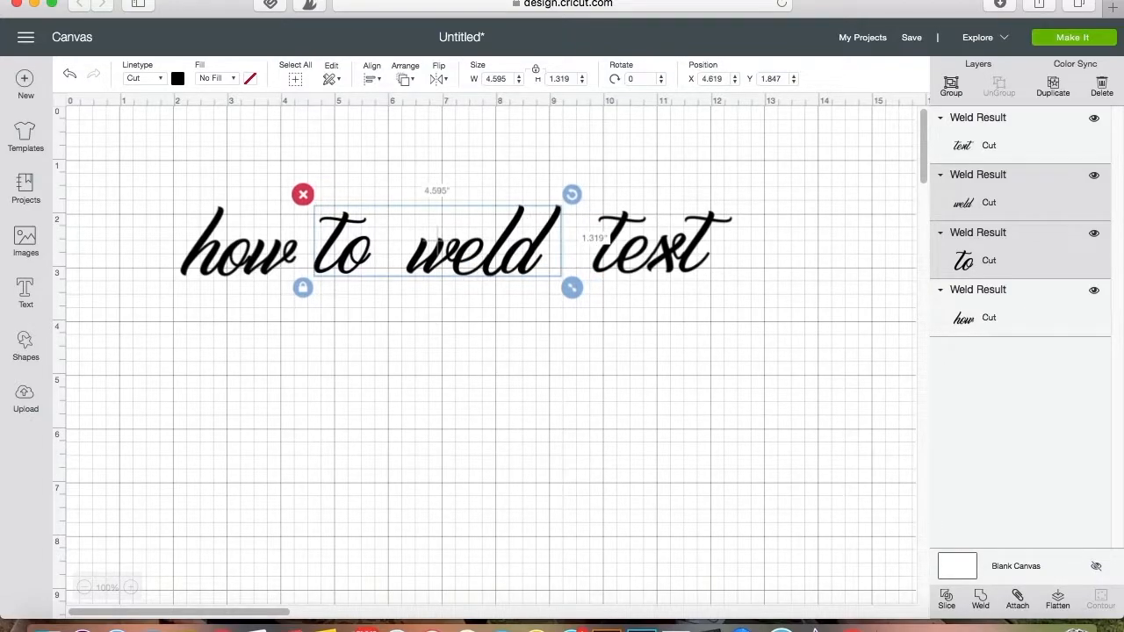
pyautogui.click(341, 389)
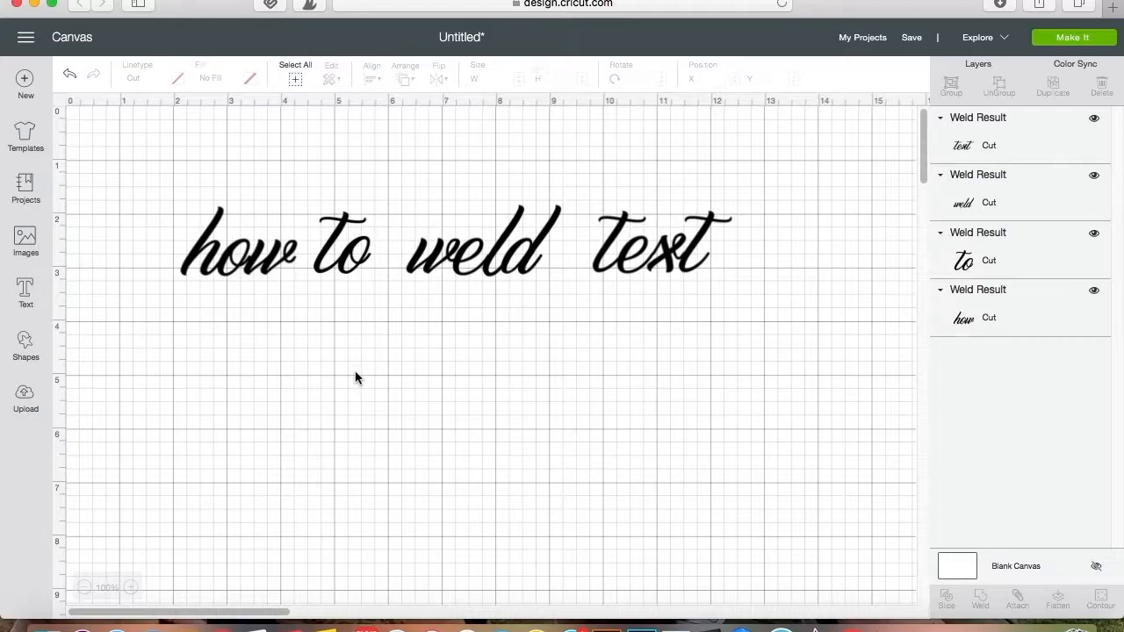
# Enlarge all four words together to about 12.7 in wide
pyautogui.moveTo(194, 164); pyautogui.dragTo(773, 429)
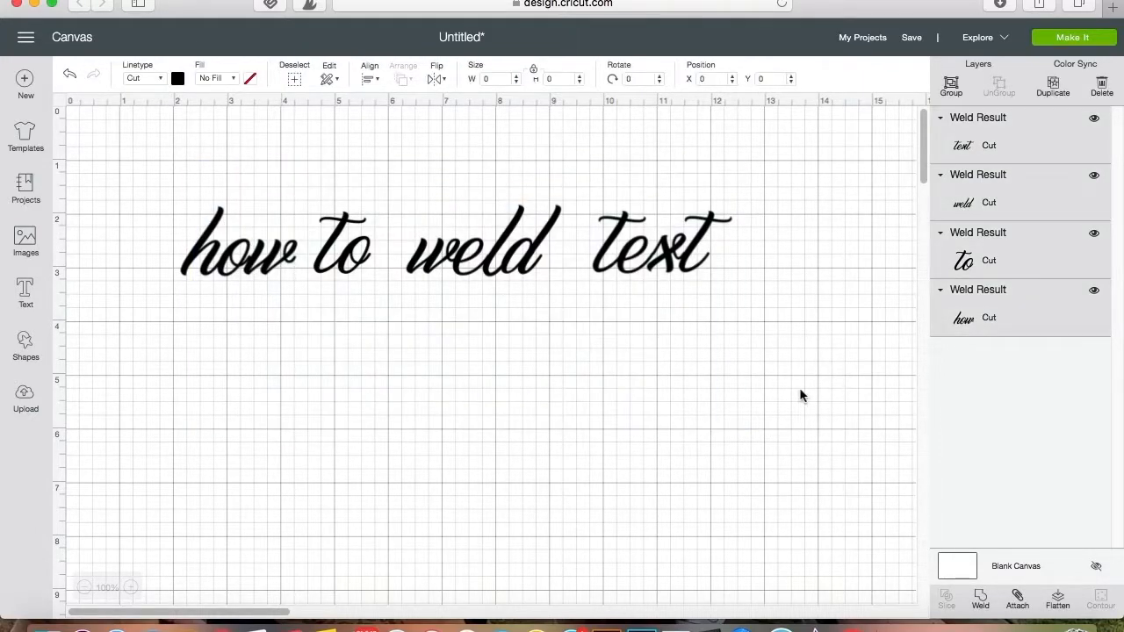
pyautogui.moveTo(738, 290); pyautogui.dragTo(874, 307)
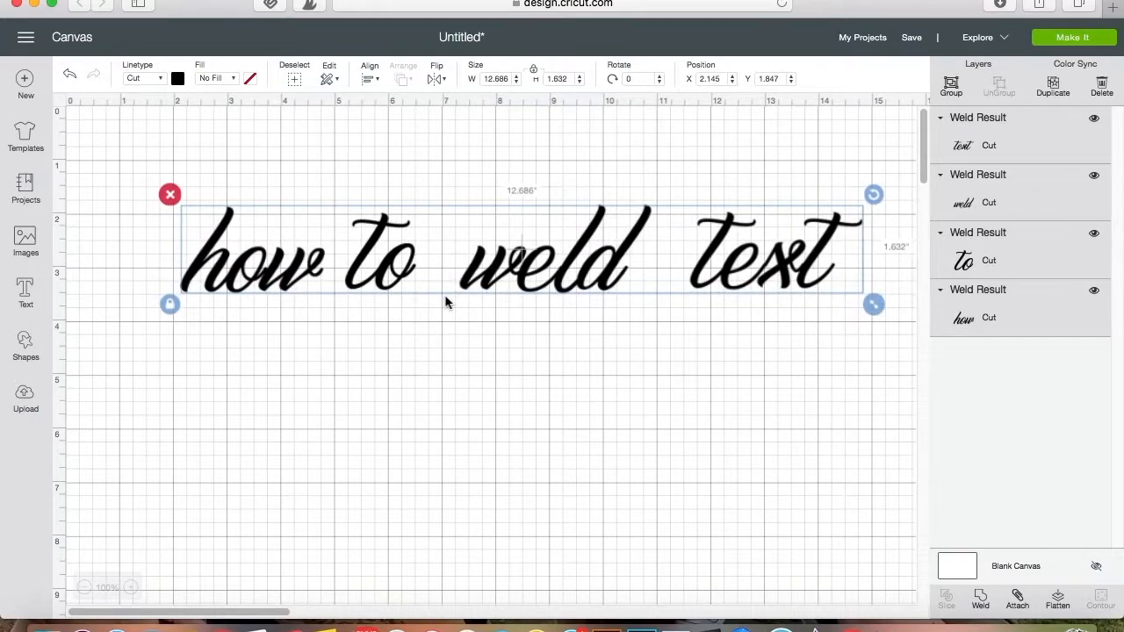
pyautogui.click(388, 401)
# Change the color of "how" to white and enlarge the word to about 6 in wide
pyautogui.click(186, 244)
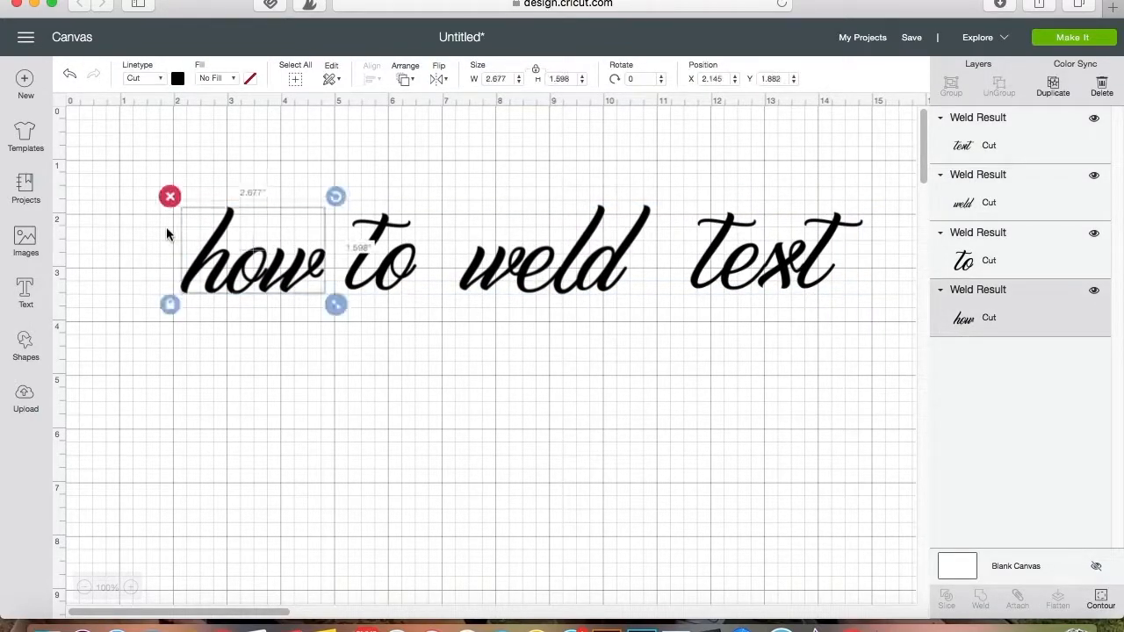
pyautogui.click(177, 79)
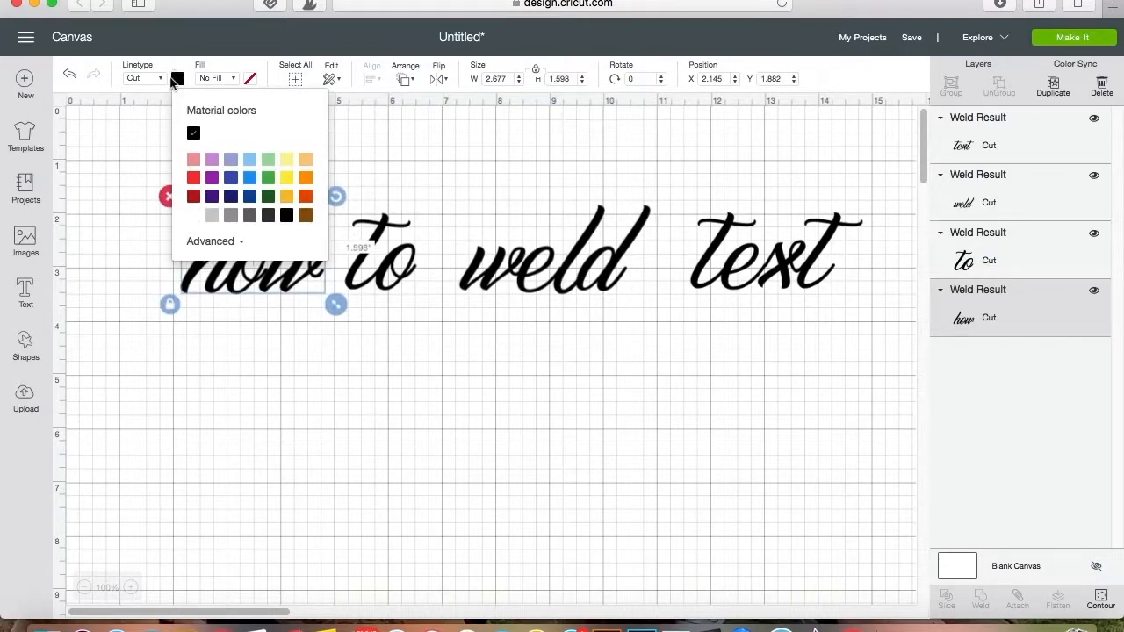
pyautogui.click(197, 216)
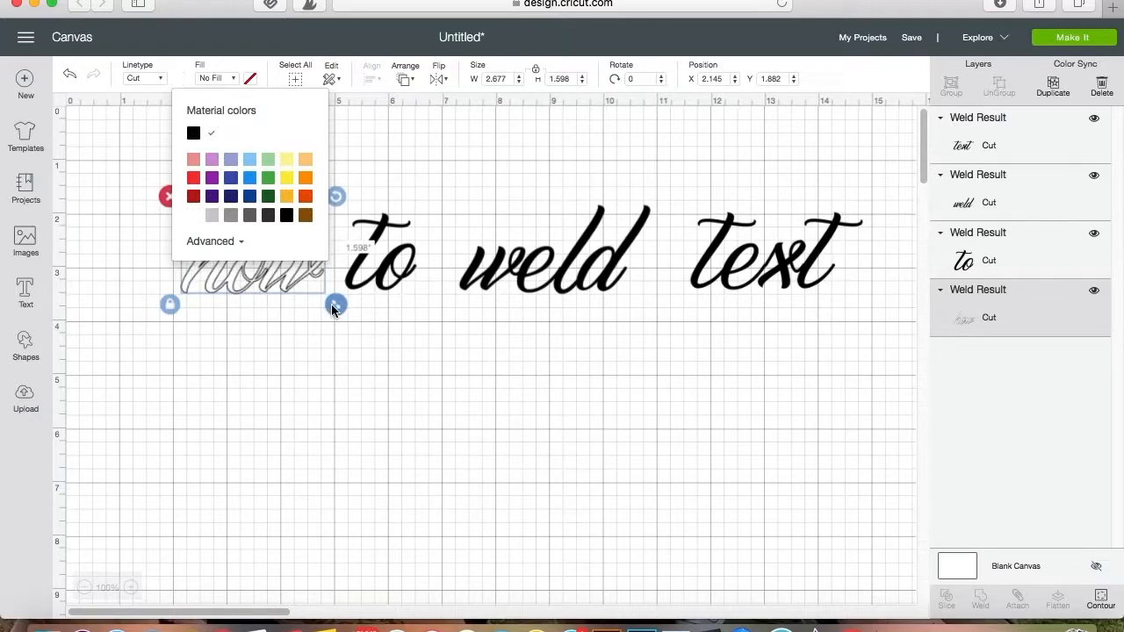
pyautogui.moveTo(334, 305); pyautogui.dragTo(520, 469)
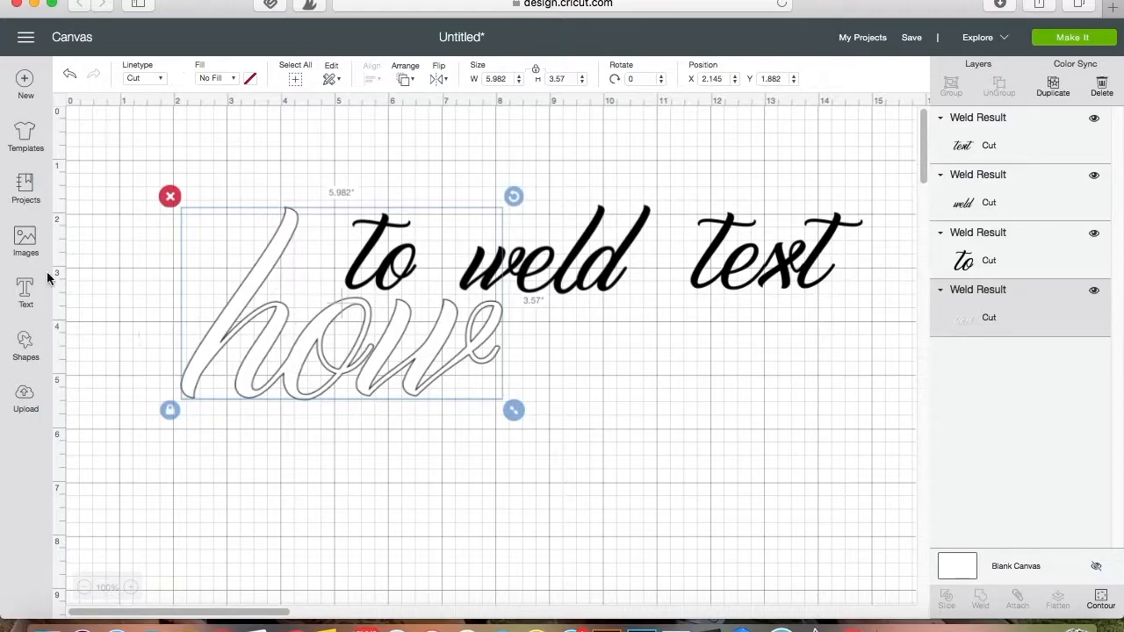
# Add a new text "how" below the welded one, enlarge it to about 2.25 in wide and move it up to Y 6
pyautogui.click(26, 298)
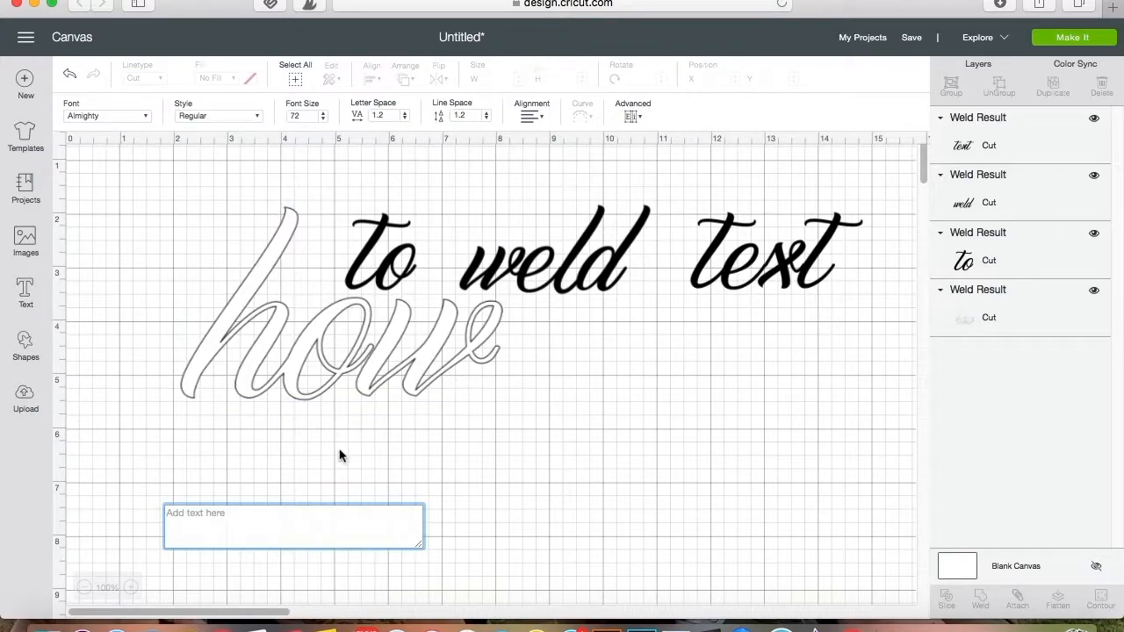
pyautogui.write('how')
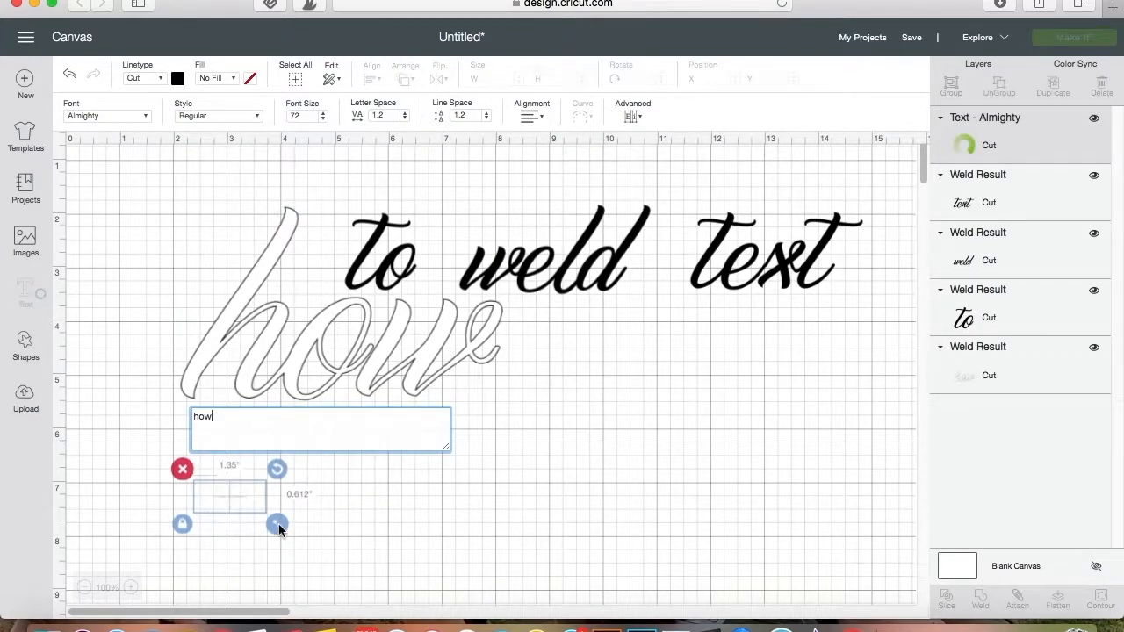
pyautogui.moveTo(278, 525); pyautogui.dragTo(492, 619)
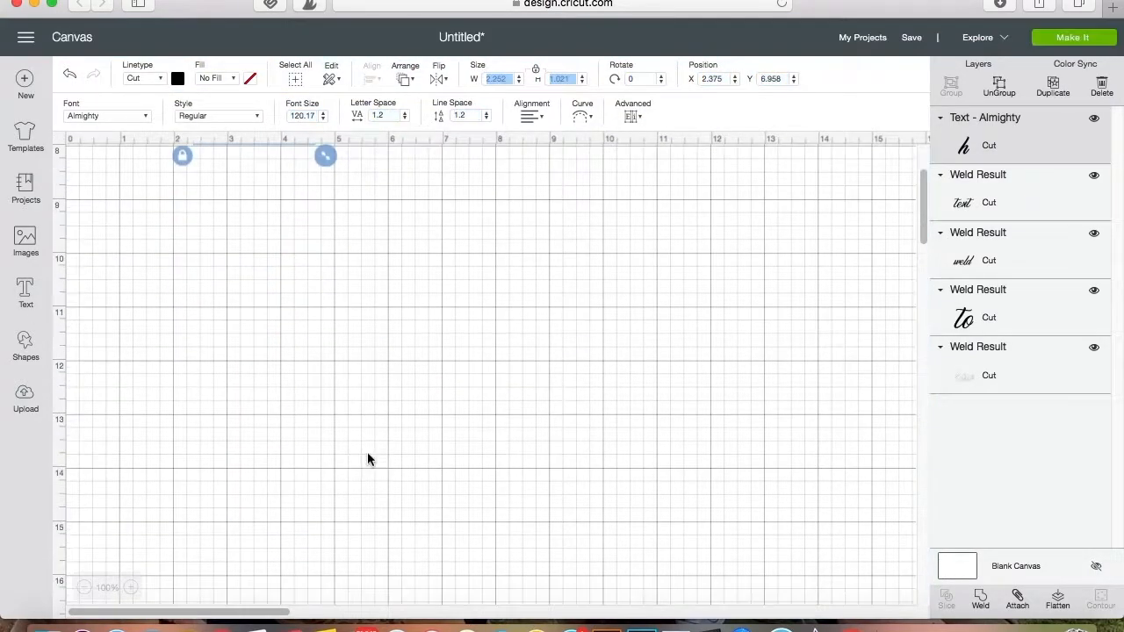
pyautogui.scroll(-2, 366, 452)
pyautogui.scroll(10, 366, 451)
pyautogui.moveTo(309, 526); pyautogui.dragTo(303, 457)
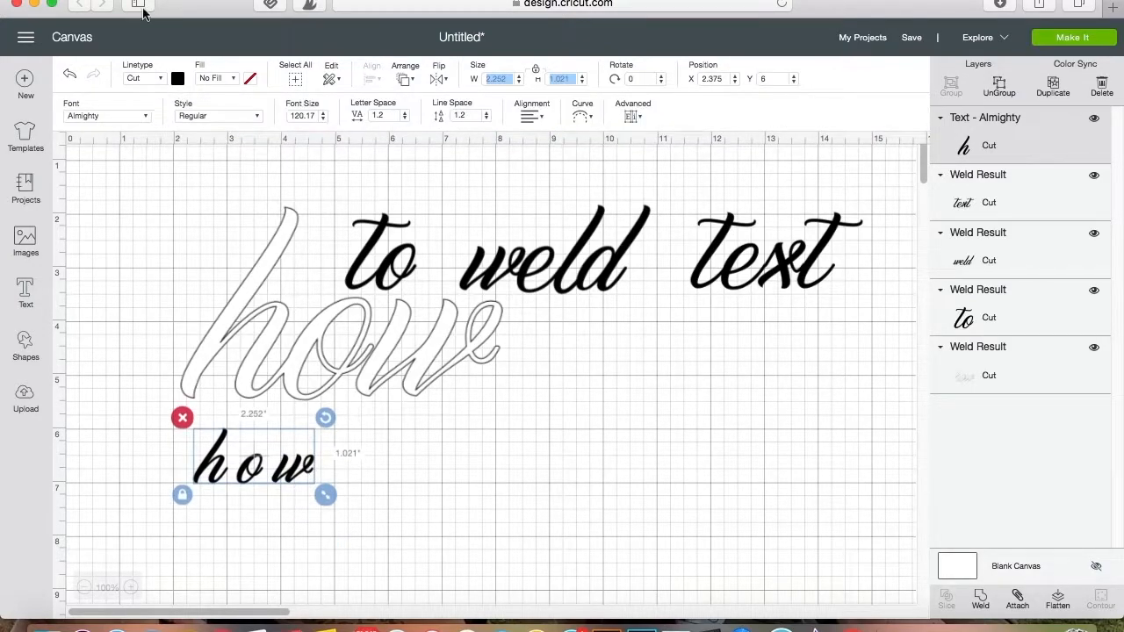
# Change the new "how" text to white and enlarge it to about 4.6 in wide
pyautogui.click(176, 79)
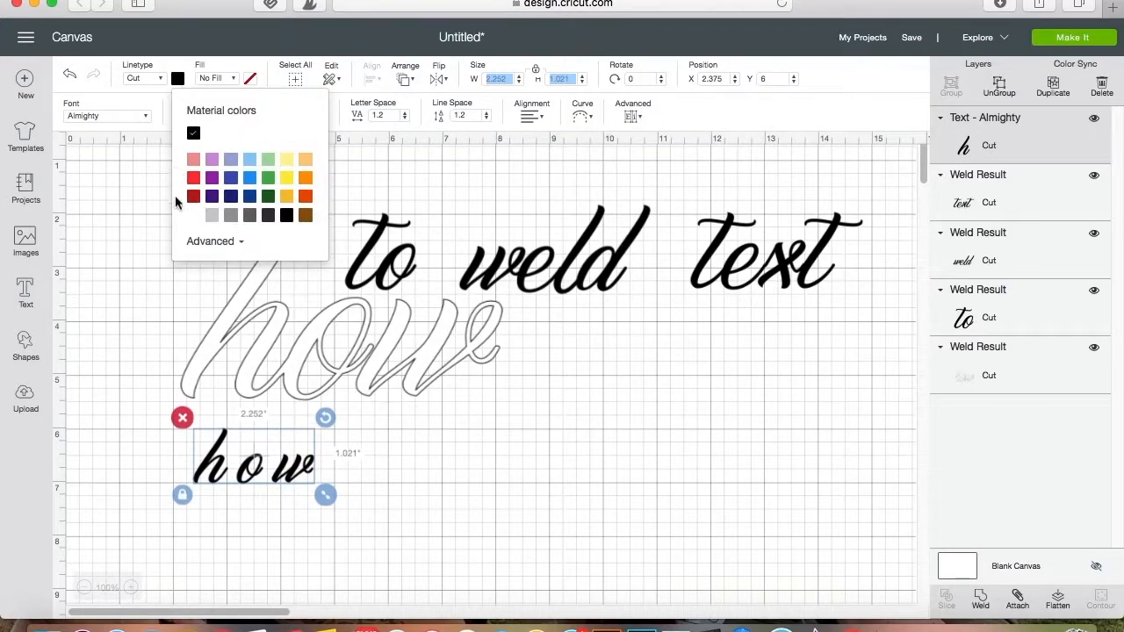
pyautogui.click(191, 217)
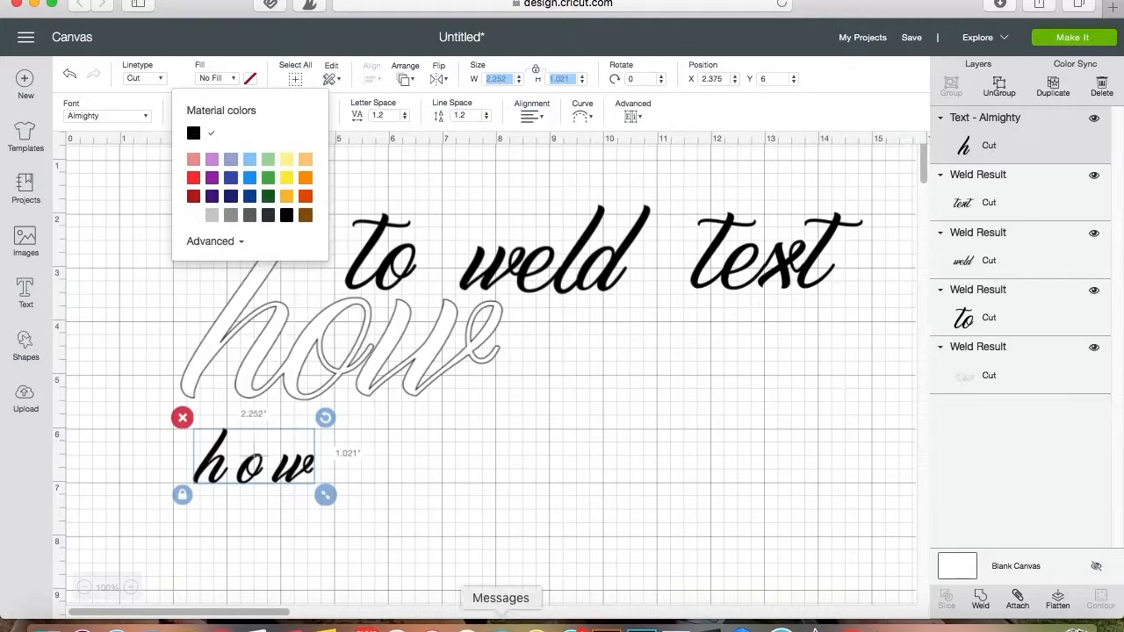
pyautogui.moveTo(326, 494); pyautogui.dragTo(492, 607)
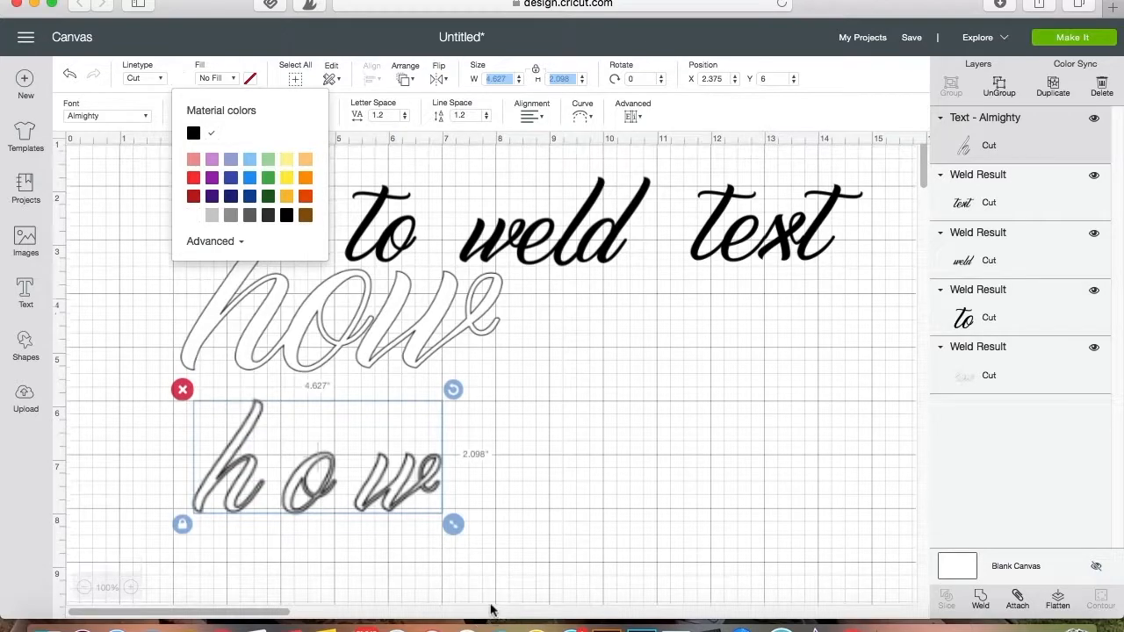
pyautogui.click(538, 460)
pyautogui.rightClick(539, 460)
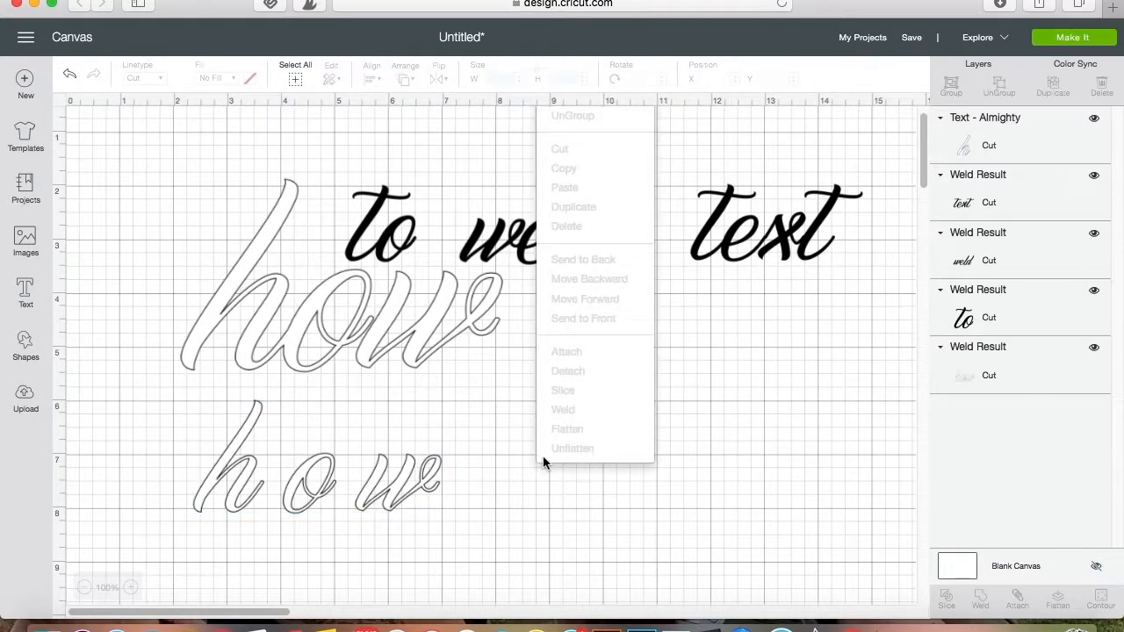
pyautogui.click(516, 463)
# Ungroup the new "how" into letters and nudge the "o" to X 3.453 so it overlaps the "h"
pyautogui.click(307, 495)
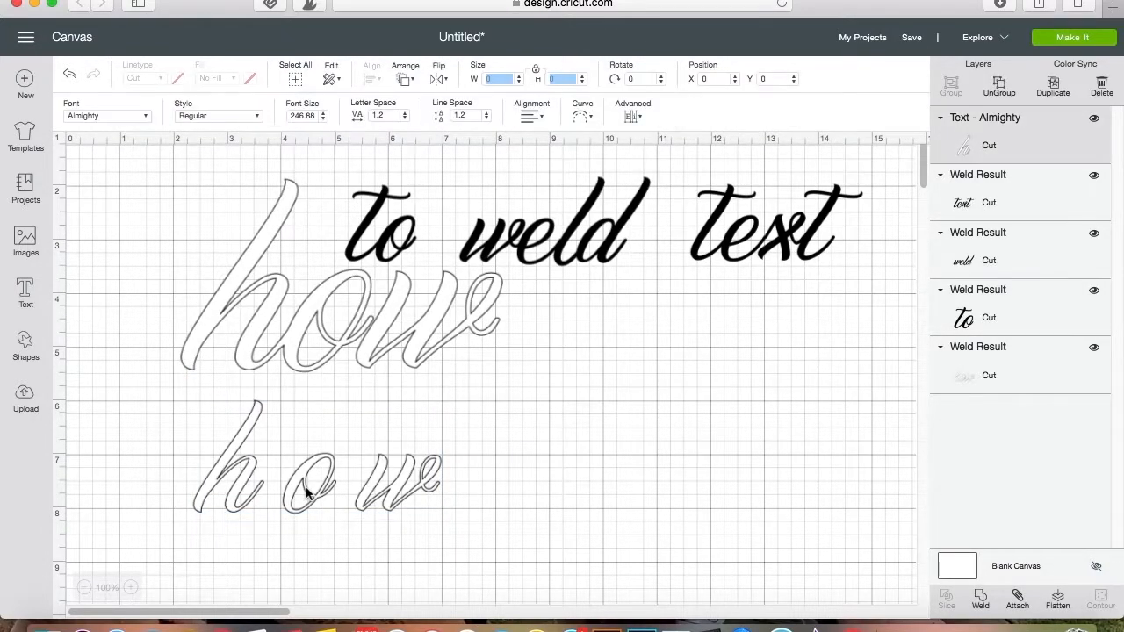
pyautogui.click(1014, 84)
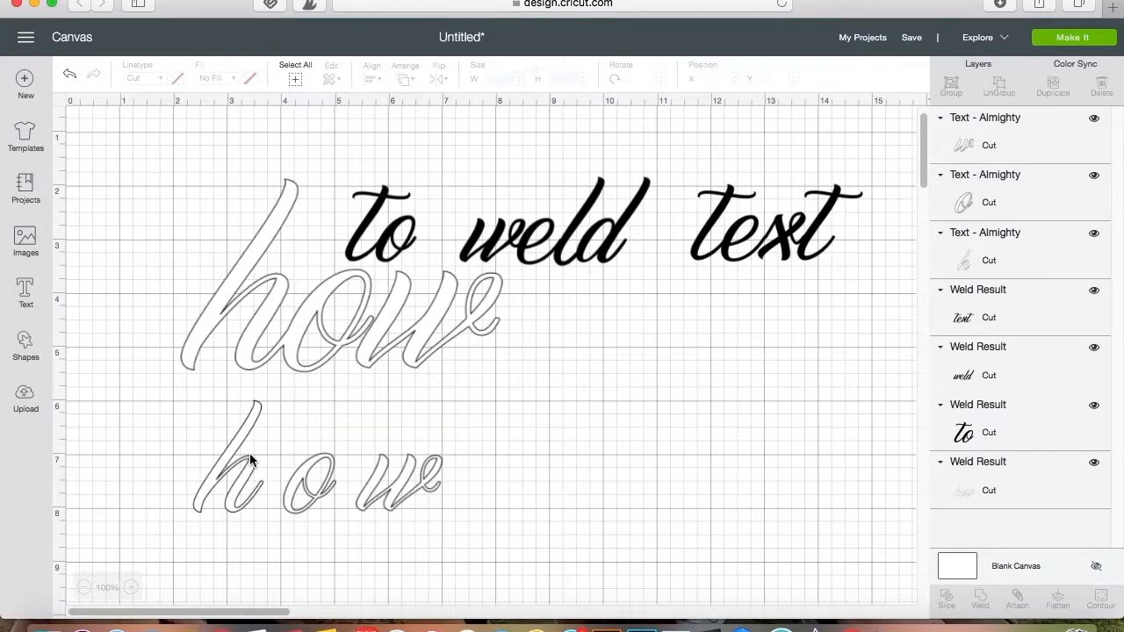
pyautogui.click(292, 485)
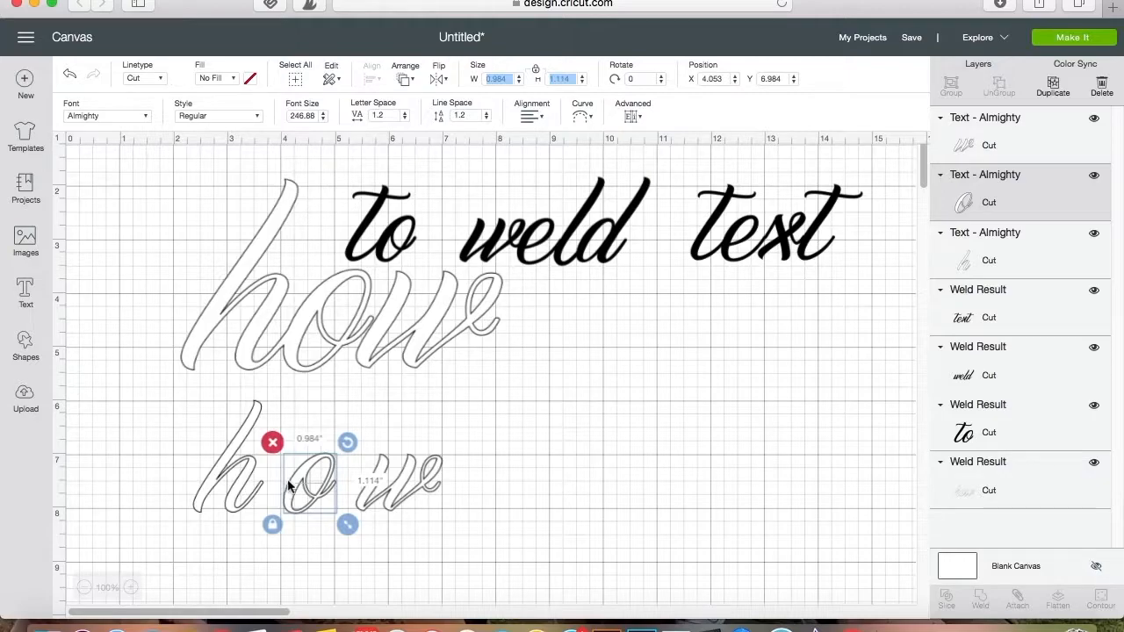
pyautogui.press('Left')
pyautogui.press('Left')
pyautogui.press('Left')
pyautogui.press('Left')
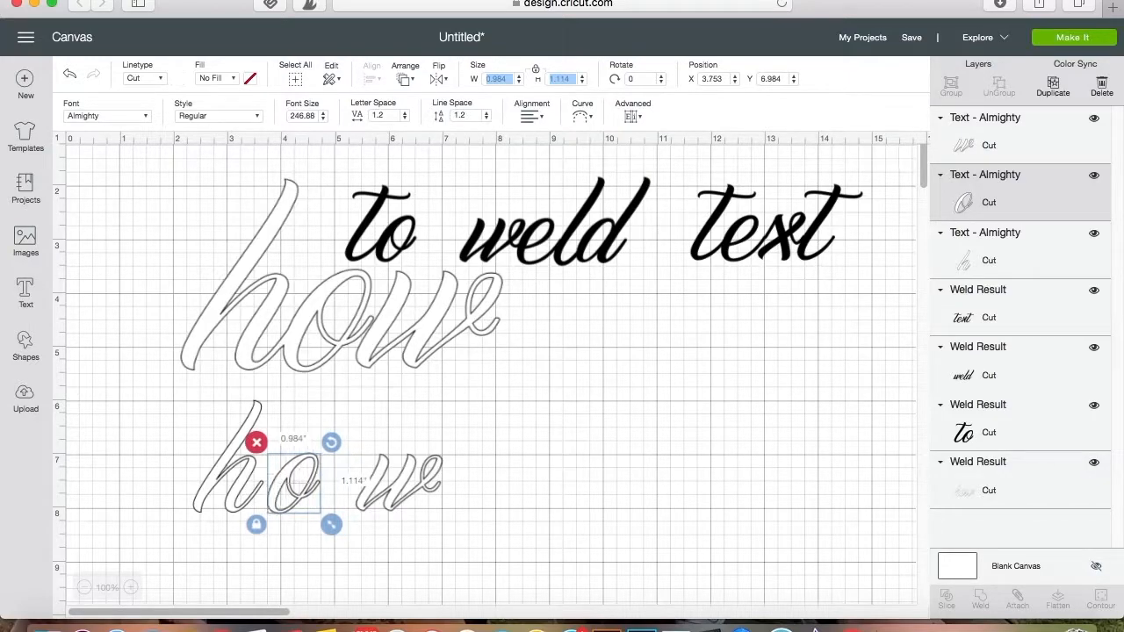
pyautogui.press('Left')
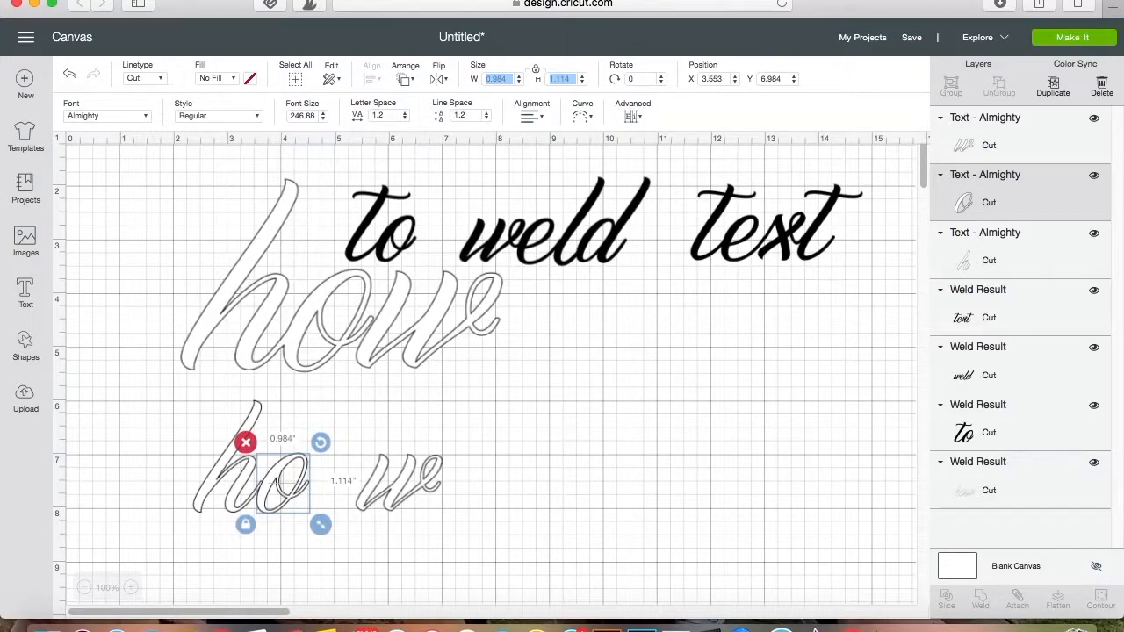
pyautogui.press('Left')
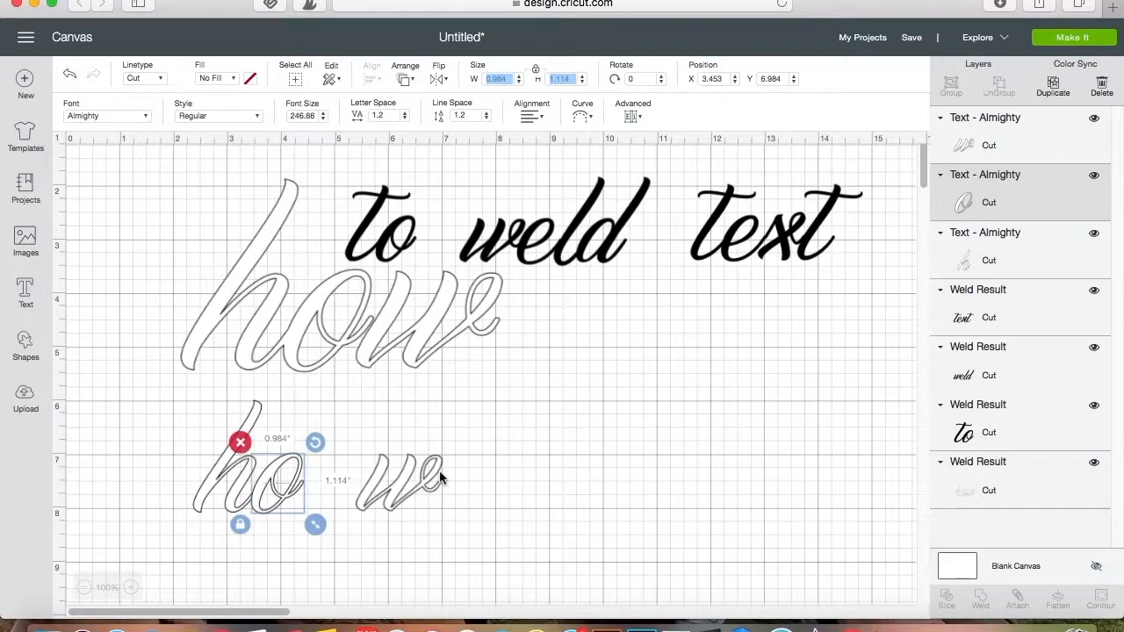
# Examine the overlapping outlines of the unwelded "h" and "o" up close and compare them with the welded "how"
pyautogui.click(305, 546)
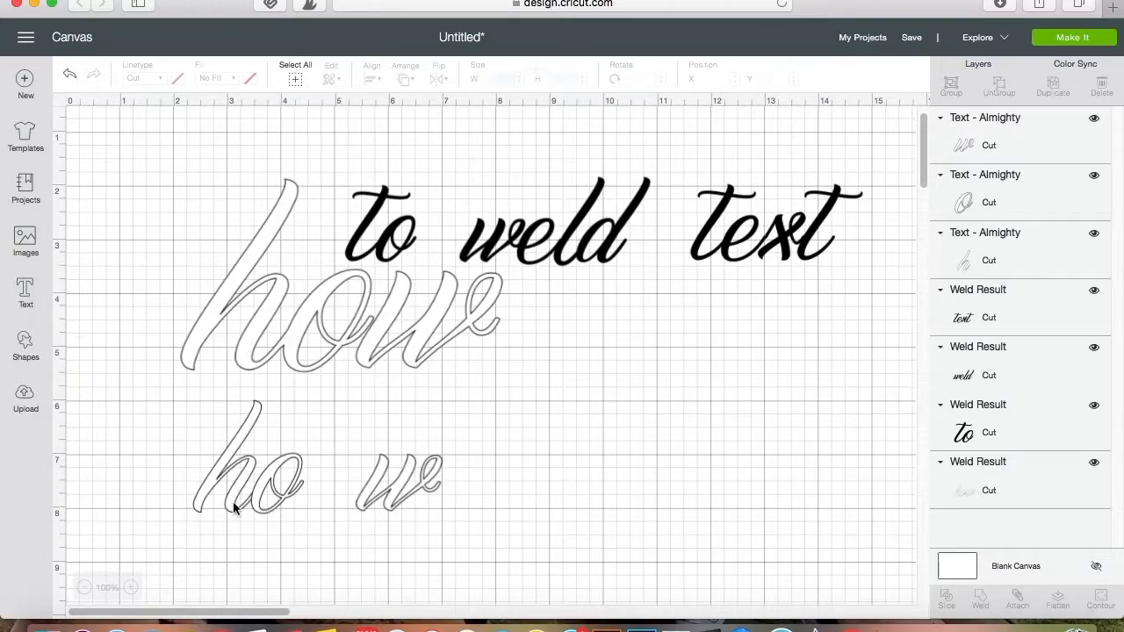
pyautogui.click(132, 588)
pyautogui.click(132, 587)
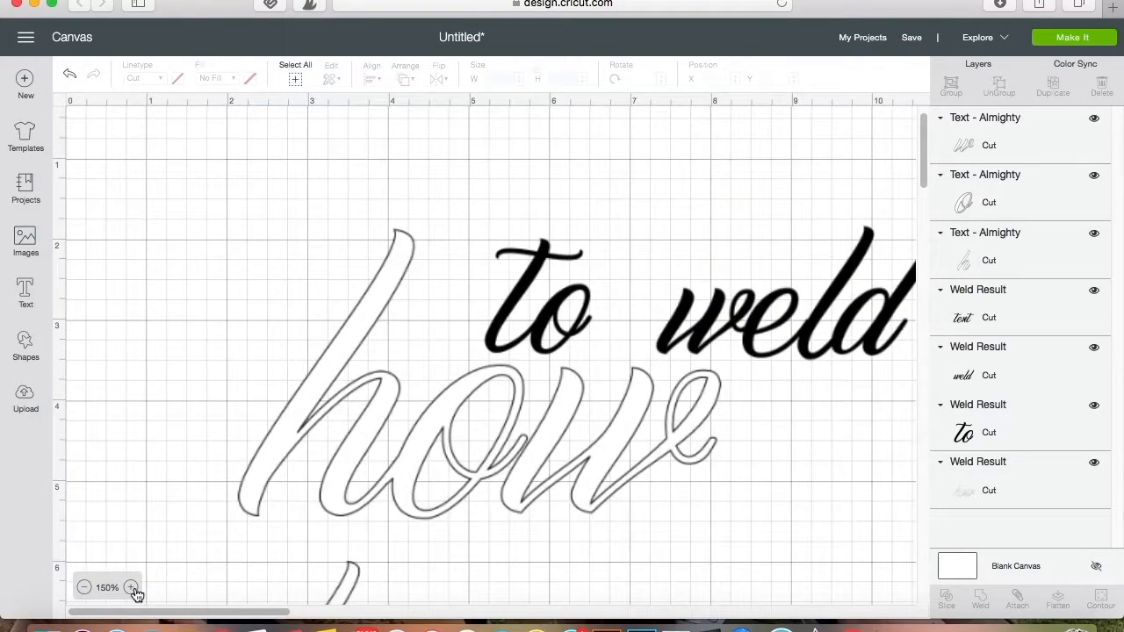
pyautogui.moveTo(924, 180); pyautogui.dragTo(917, 226)
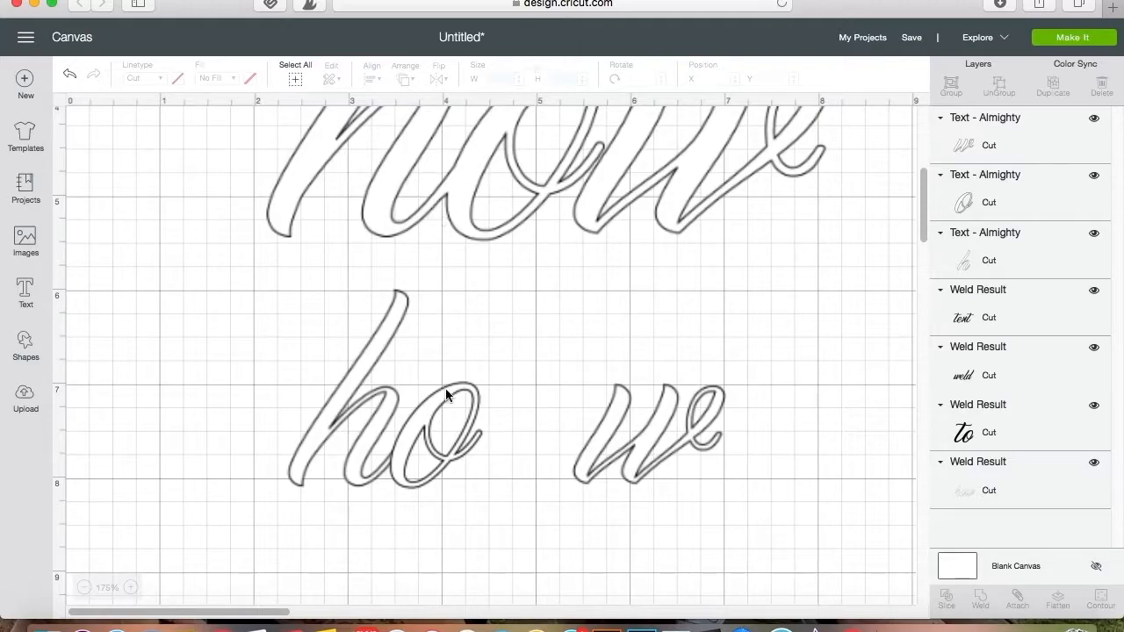
pyautogui.click(399, 457)
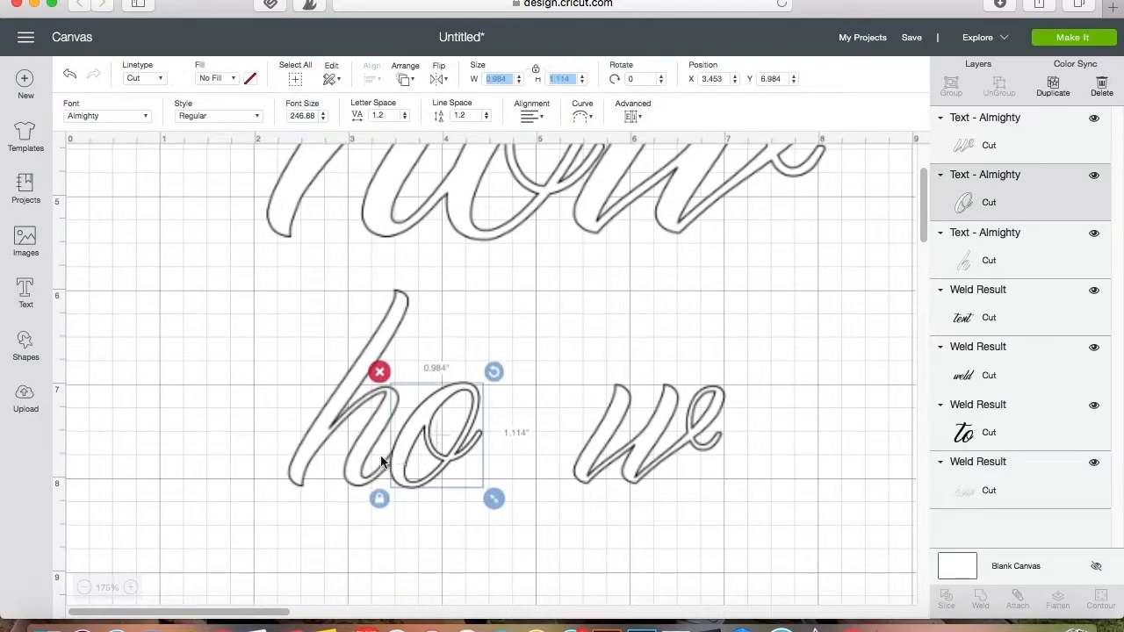
pyautogui.click(441, 448)
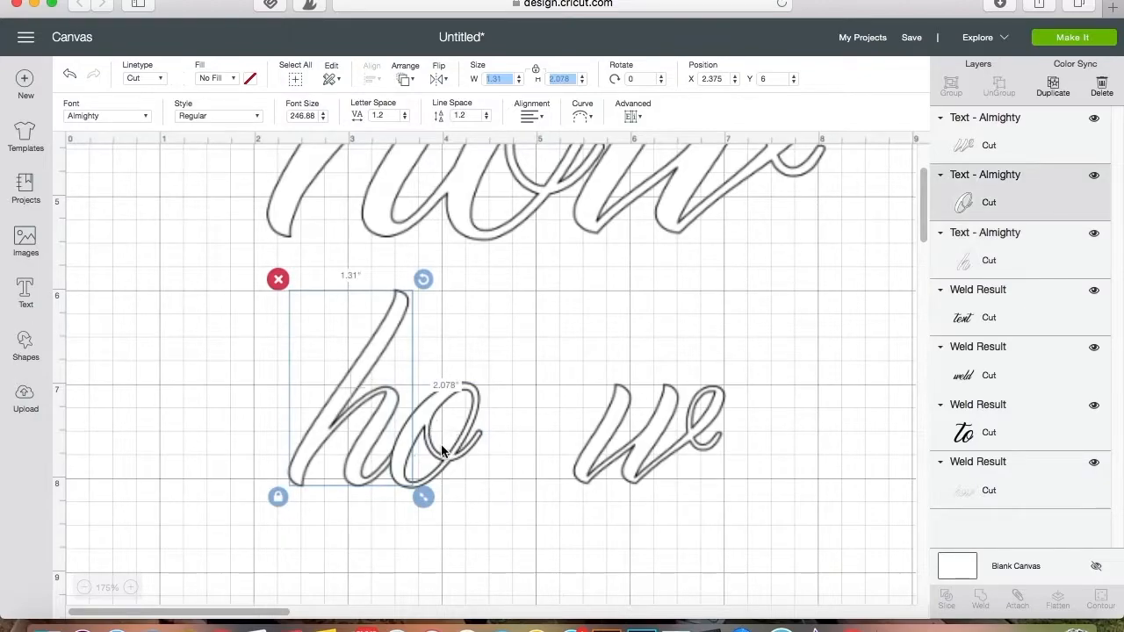
pyautogui.click(83, 588)
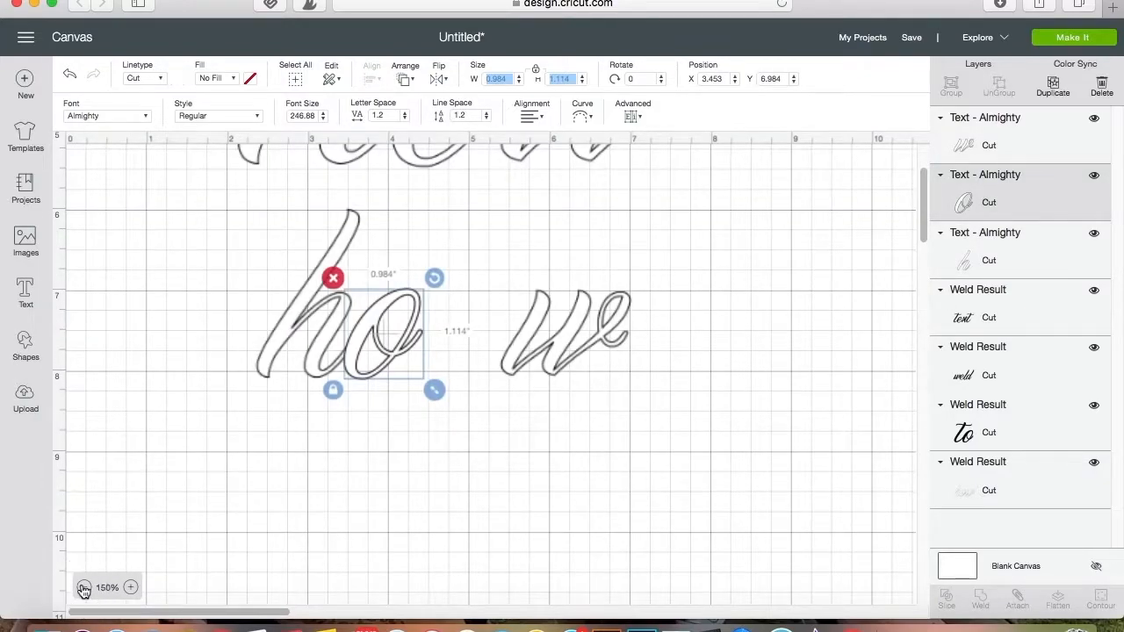
pyautogui.click(84, 588)
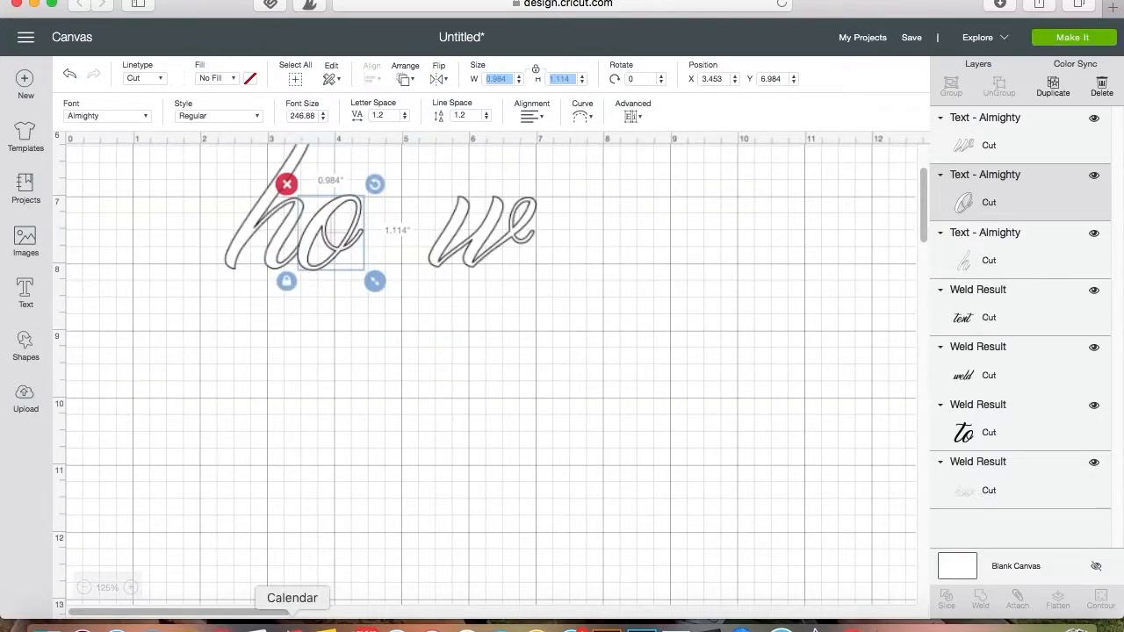
pyautogui.moveTo(924, 214); pyautogui.dragTo(925, 180)
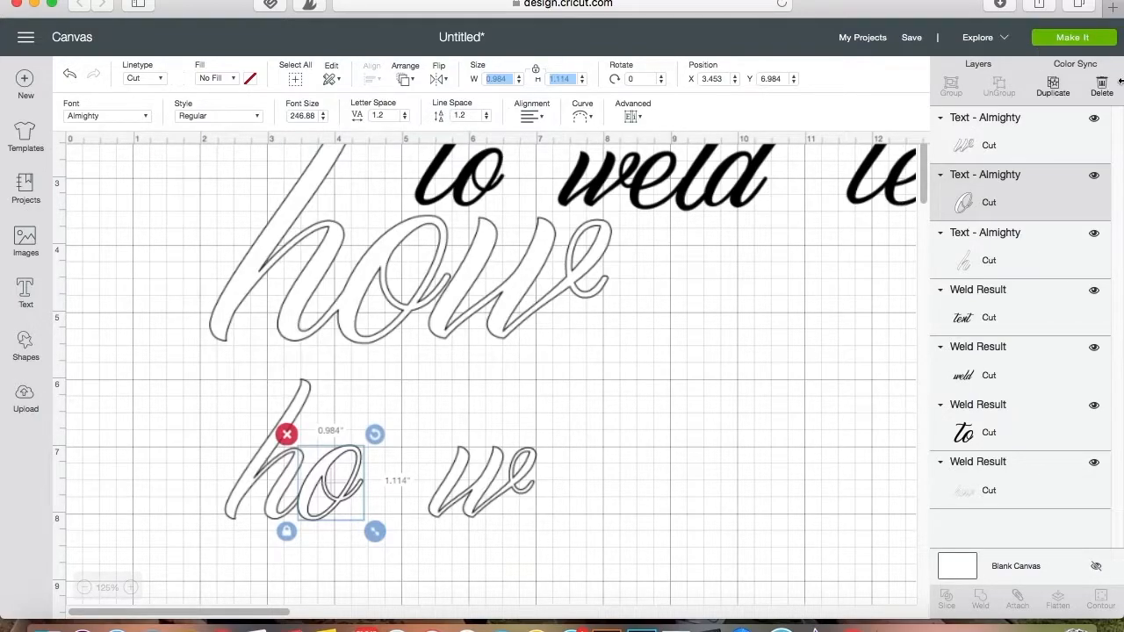
# Select all the words and letters on the canvas and delete them
pyautogui.click(83, 588)
pyautogui.click(83, 588)
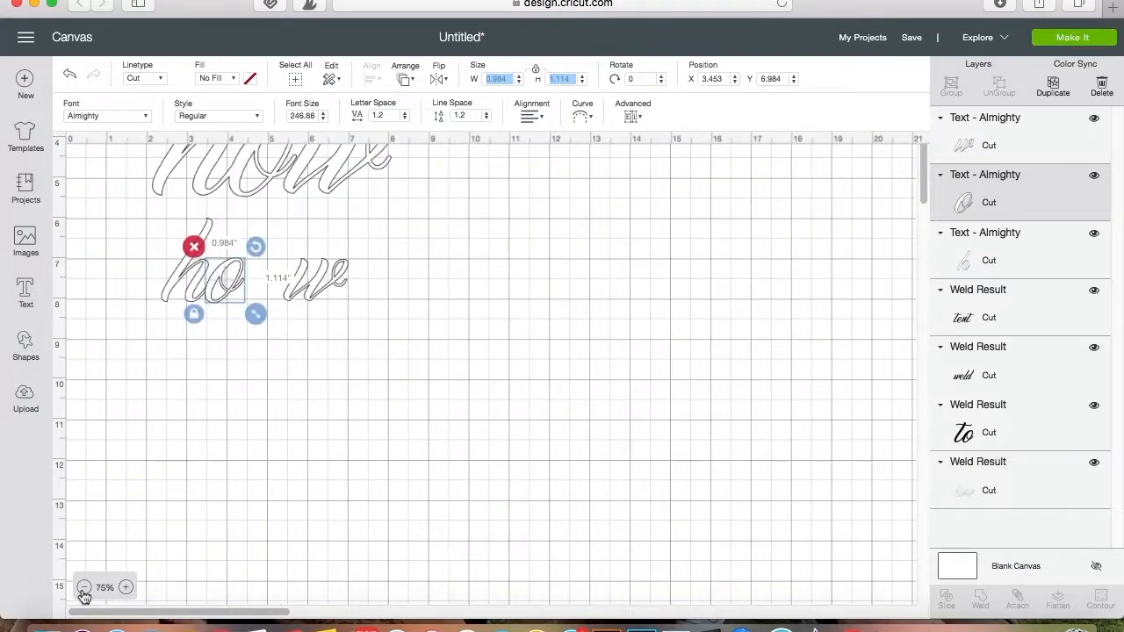
pyautogui.click(83, 589)
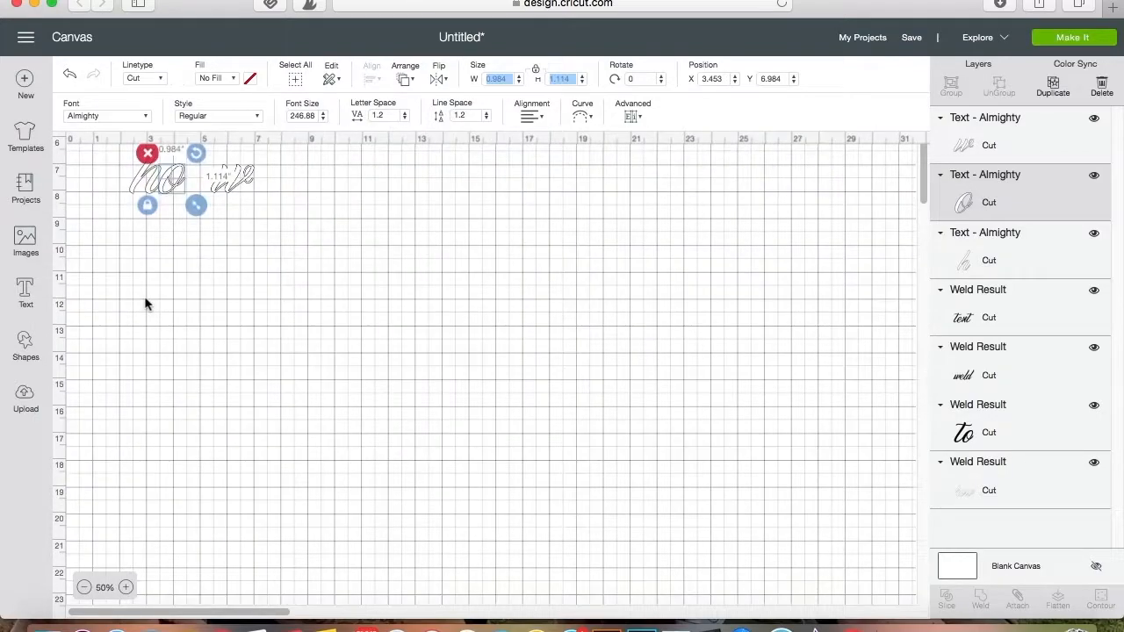
pyautogui.scroll(3, 147, 308)
pyautogui.scroll(2, 148, 309)
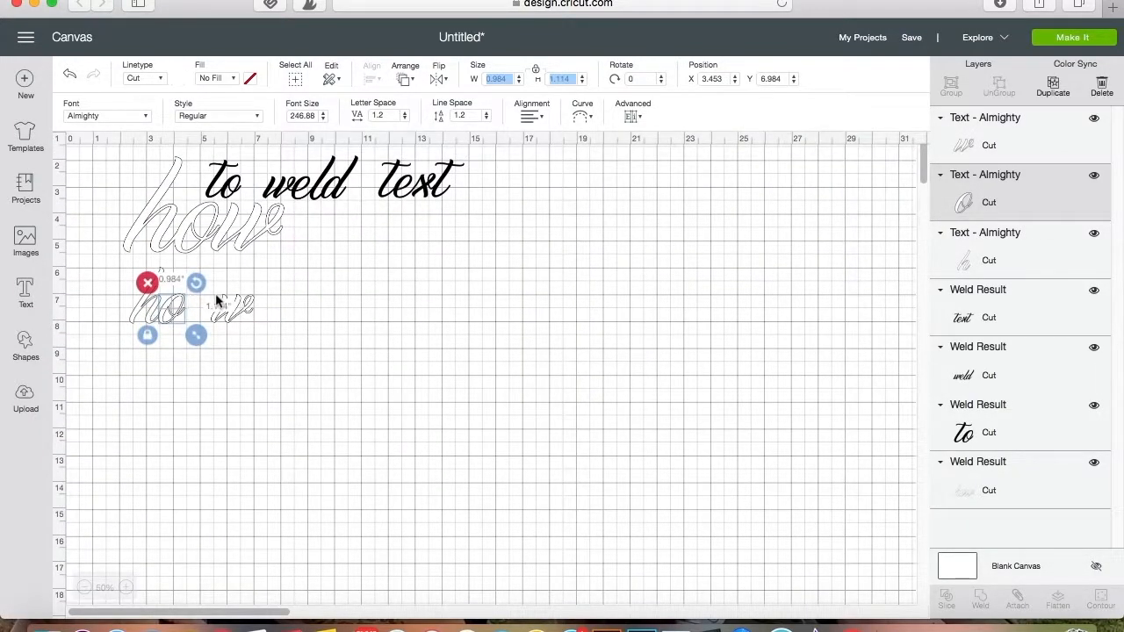
pyautogui.moveTo(90, 158); pyautogui.dragTo(489, 376)
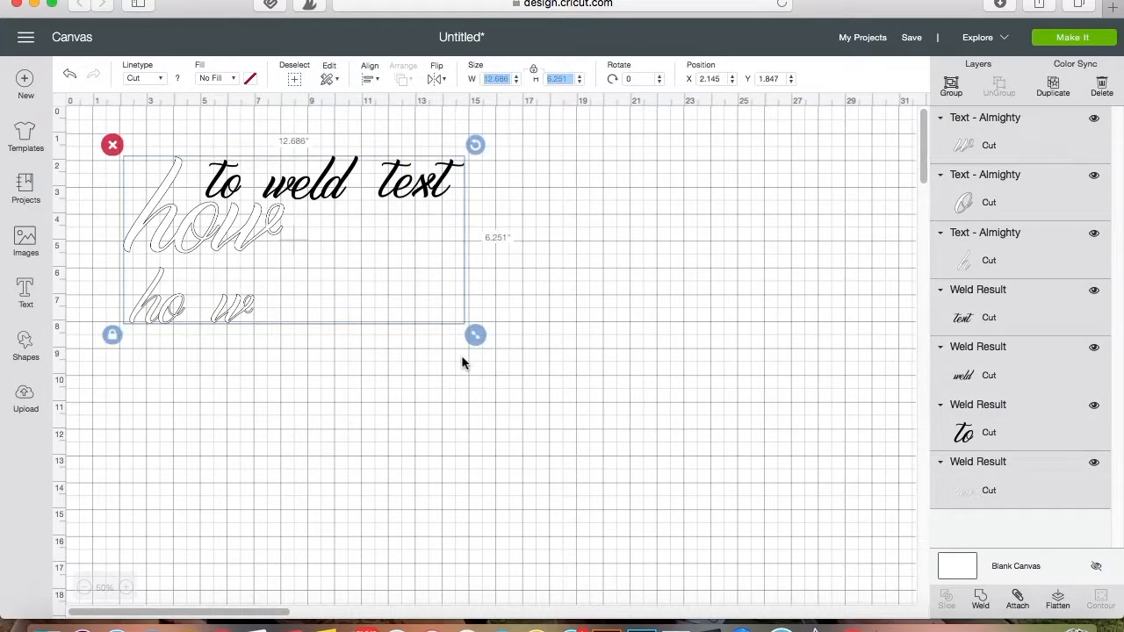
pyautogui.press('Delete')
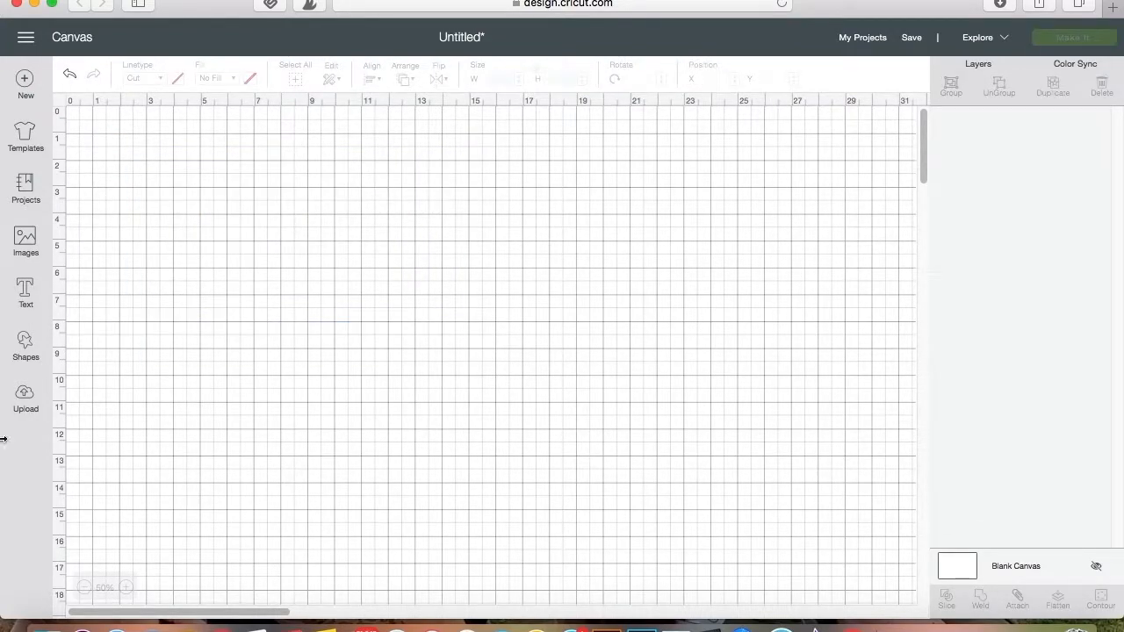
# Insert a triangle, move it to about X 10.4, Y 1.75 and resize it to about 5.8 in wide
pyautogui.click(26, 341)
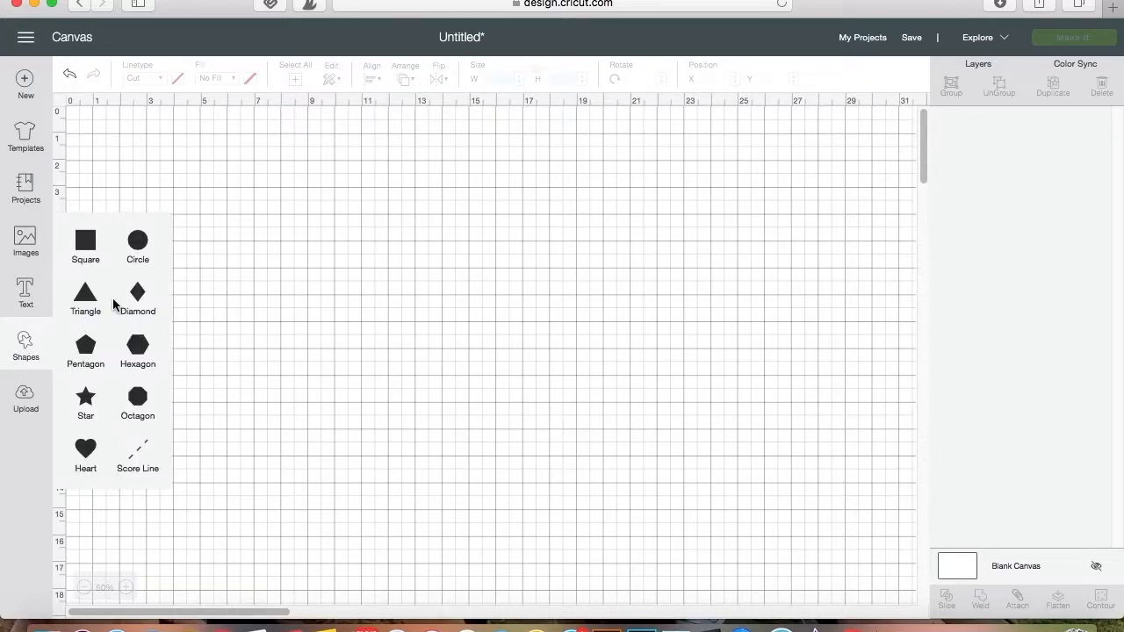
pyautogui.click(87, 301)
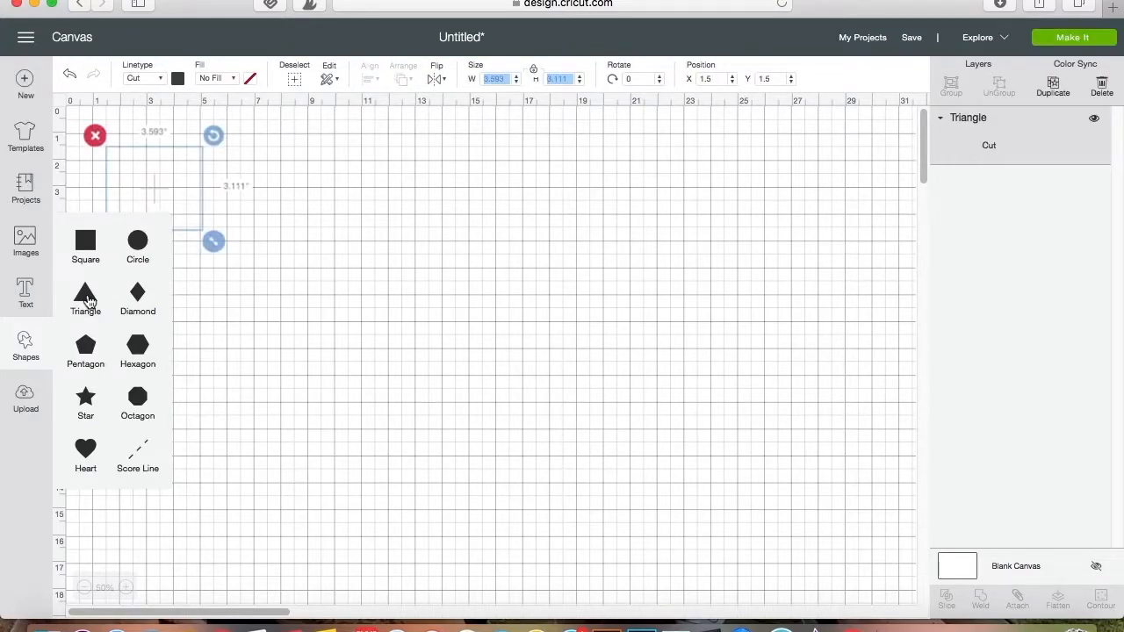
pyautogui.moveTo(155, 184); pyautogui.dragTo(440, 193)
pyautogui.moveTo(446, 247); pyautogui.dragTo(664, 396)
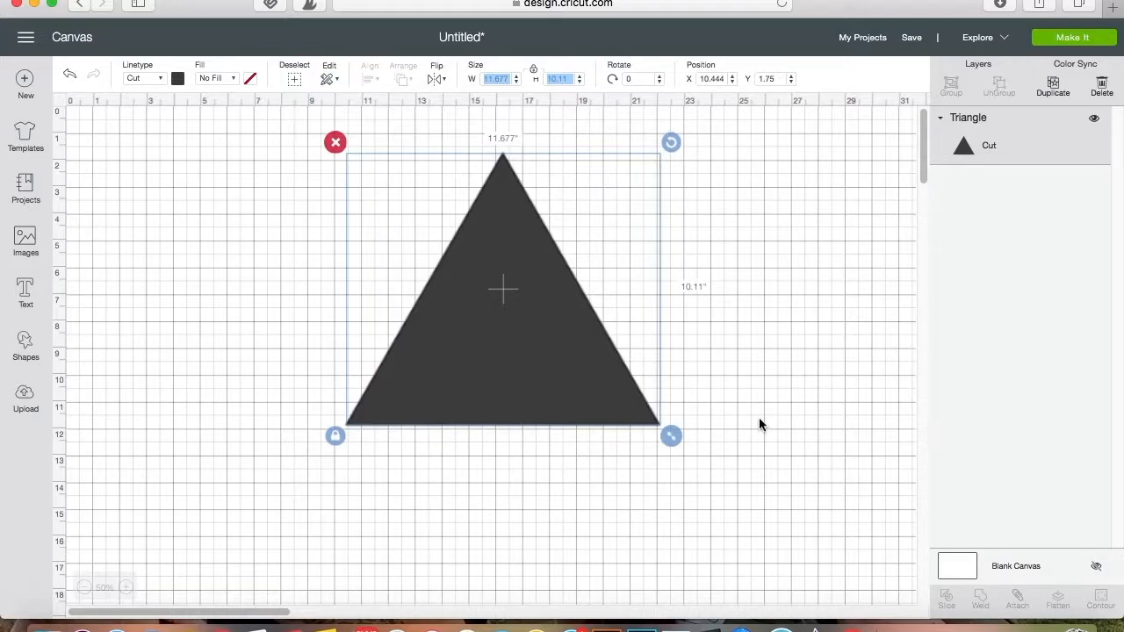
pyautogui.moveTo(672, 436); pyautogui.dragTo(518, 349)
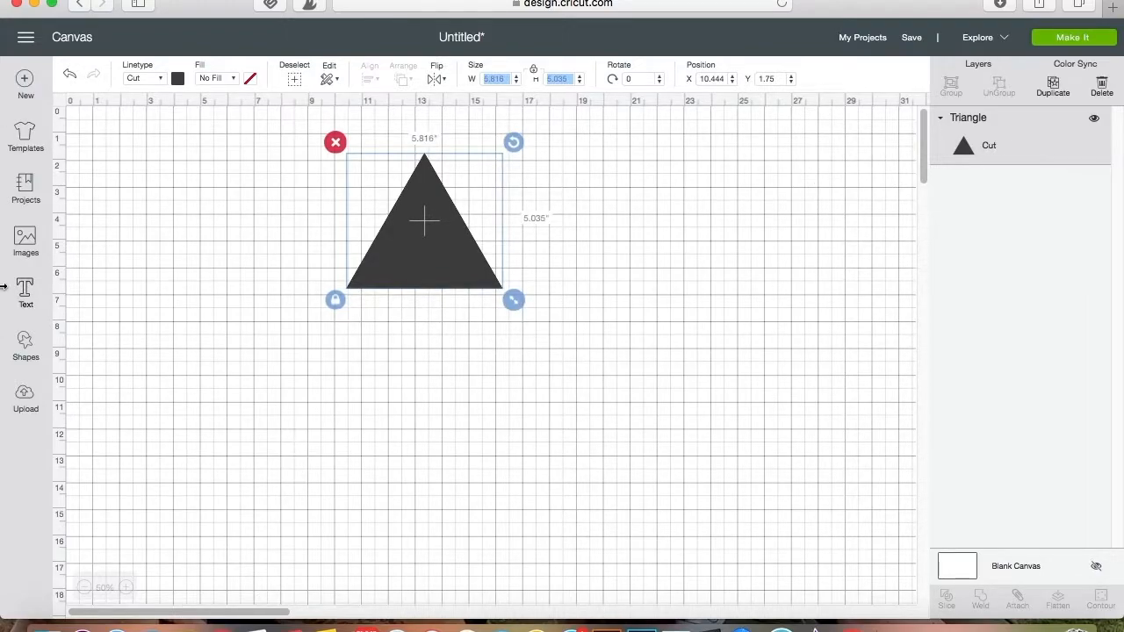
# Insert a second triangle, resize it to about 4.8 in wide and overlap it with the first at about X 9.7, Y 1.5
pyautogui.click(25, 348)
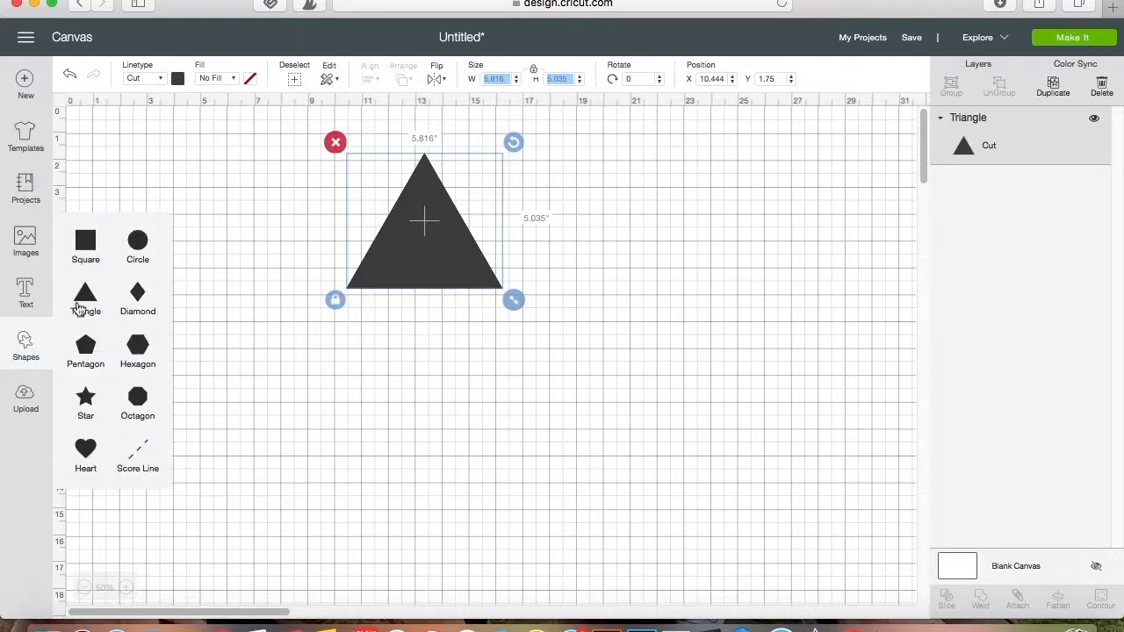
pyautogui.click(83, 303)
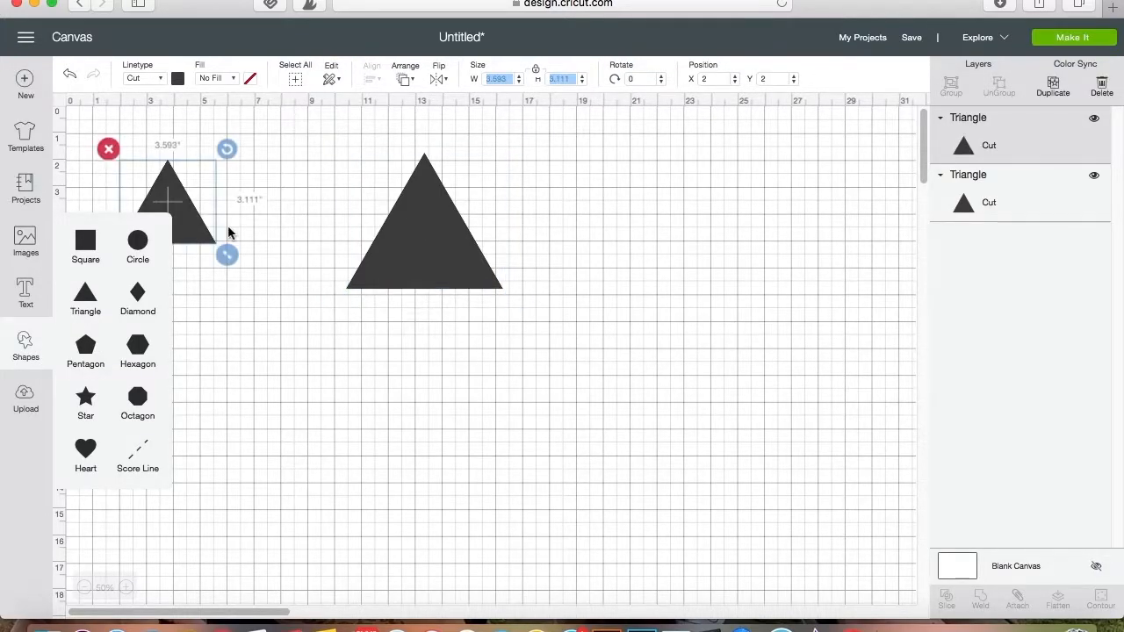
pyautogui.moveTo(219, 252); pyautogui.dragTo(474, 252)
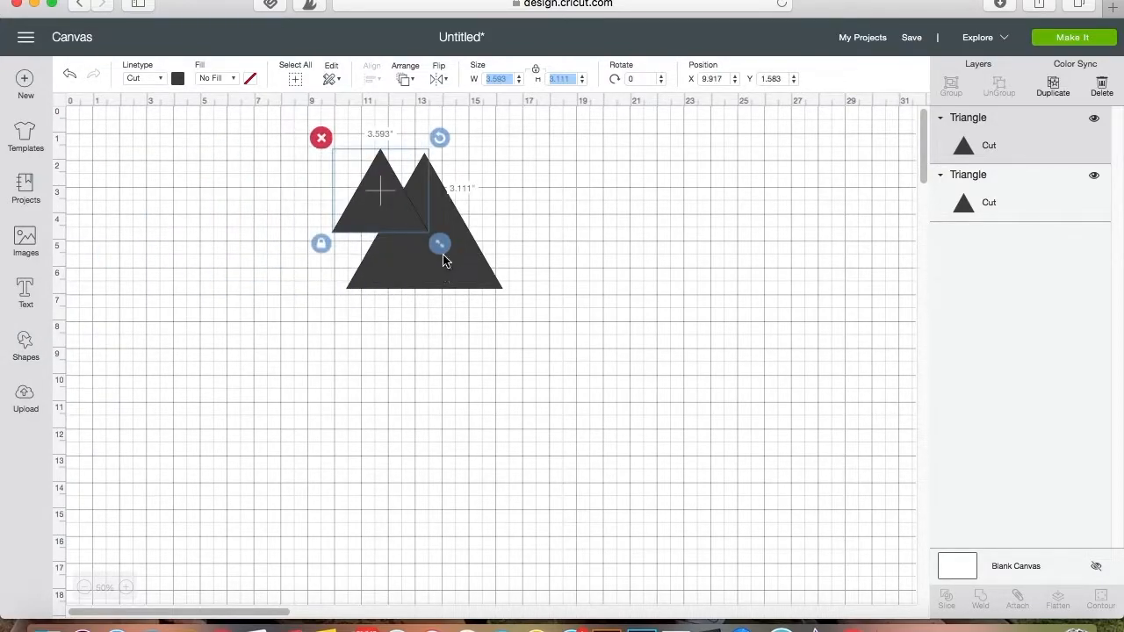
pyautogui.moveTo(441, 246); pyautogui.dragTo(476, 275)
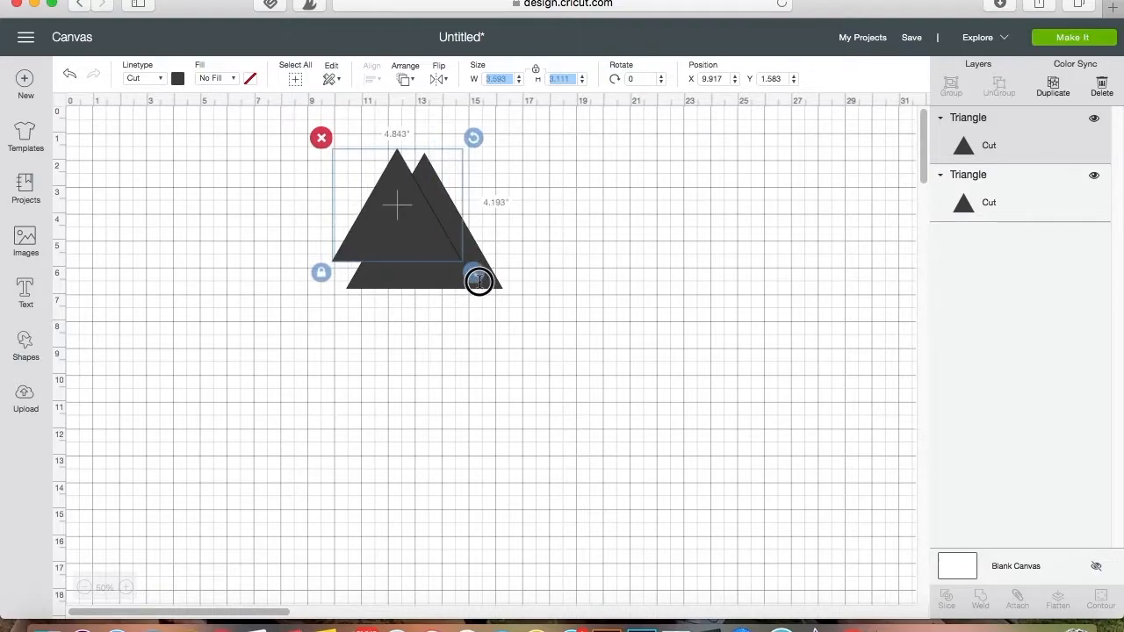
pyautogui.moveTo(382, 223); pyautogui.dragTo(376, 224)
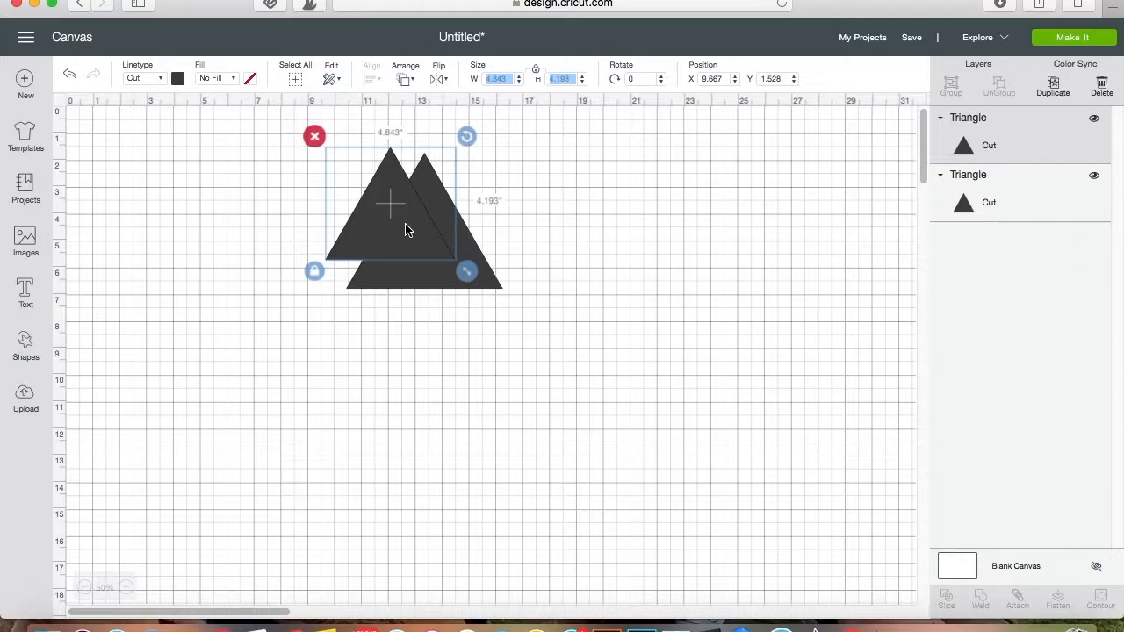
# Duplicate the smaller triangle, move the copy to about X 12.6, Y 1.5 and color it light purple
pyautogui.click(1054, 87)
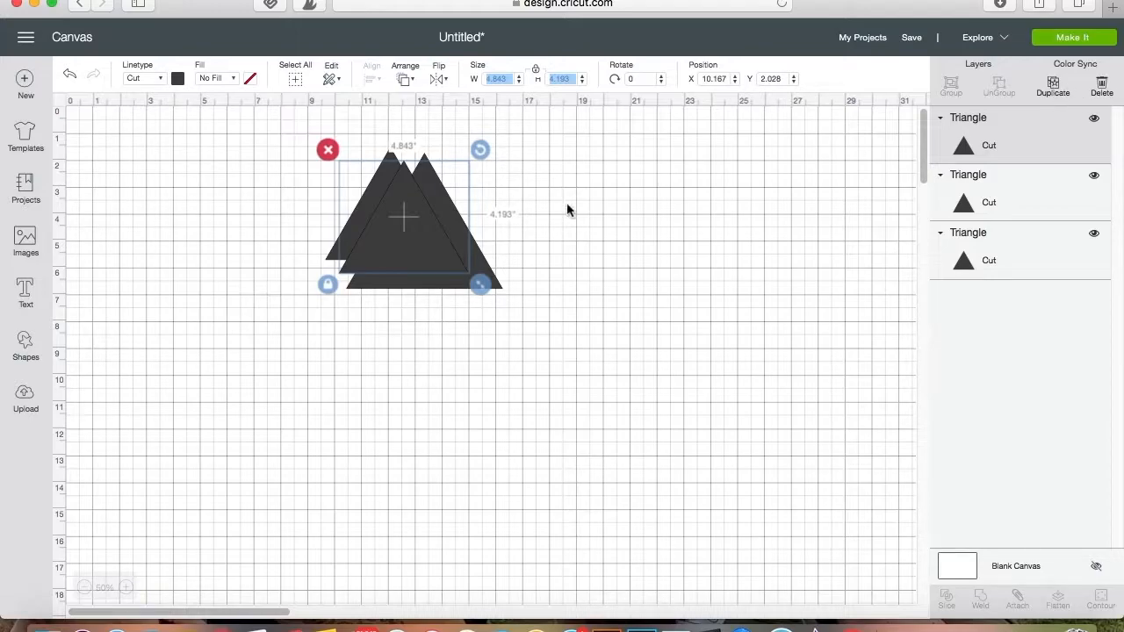
pyautogui.moveTo(419, 240); pyautogui.dragTo(481, 237)
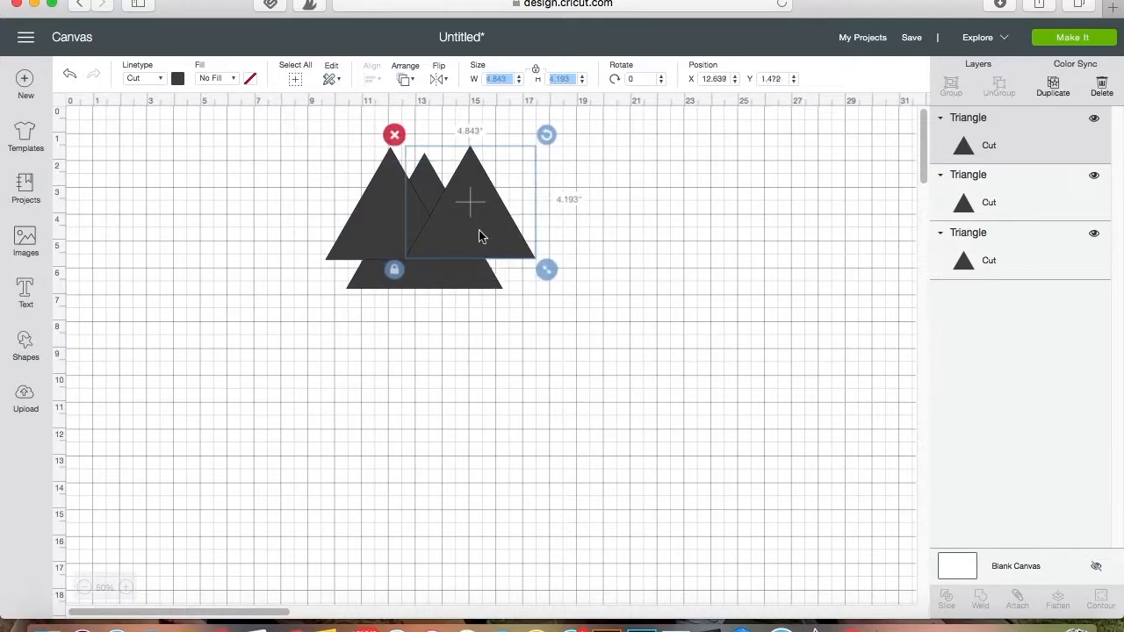
pyautogui.click(177, 79)
pyautogui.click(212, 159)
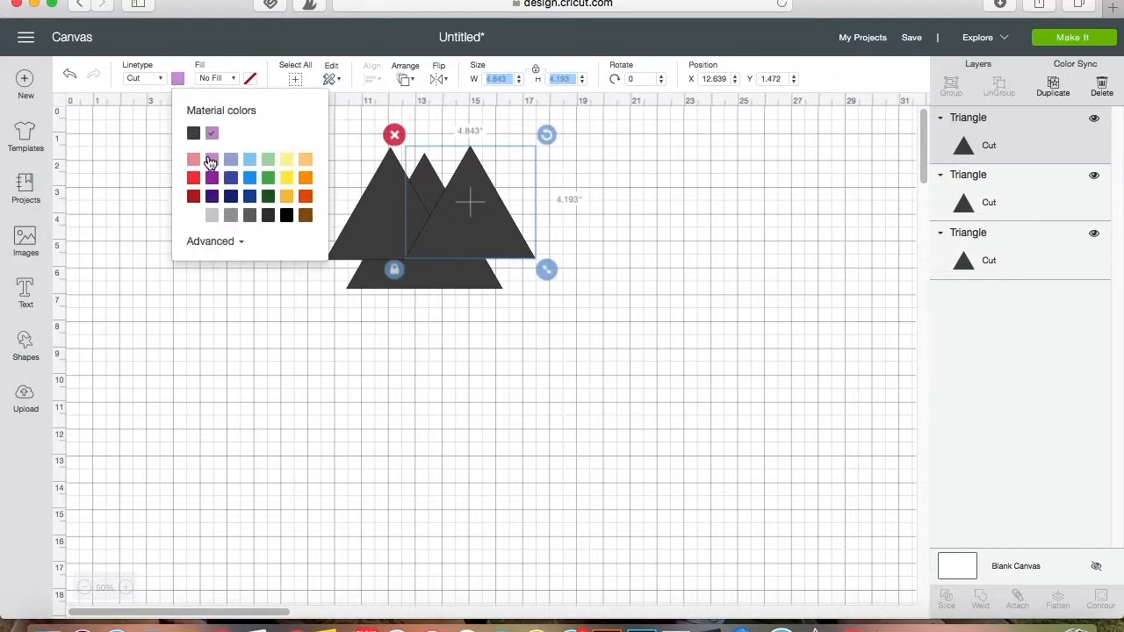
# Color the original smaller triangle light pink and leave the large triangle black
pyautogui.click(388, 225)
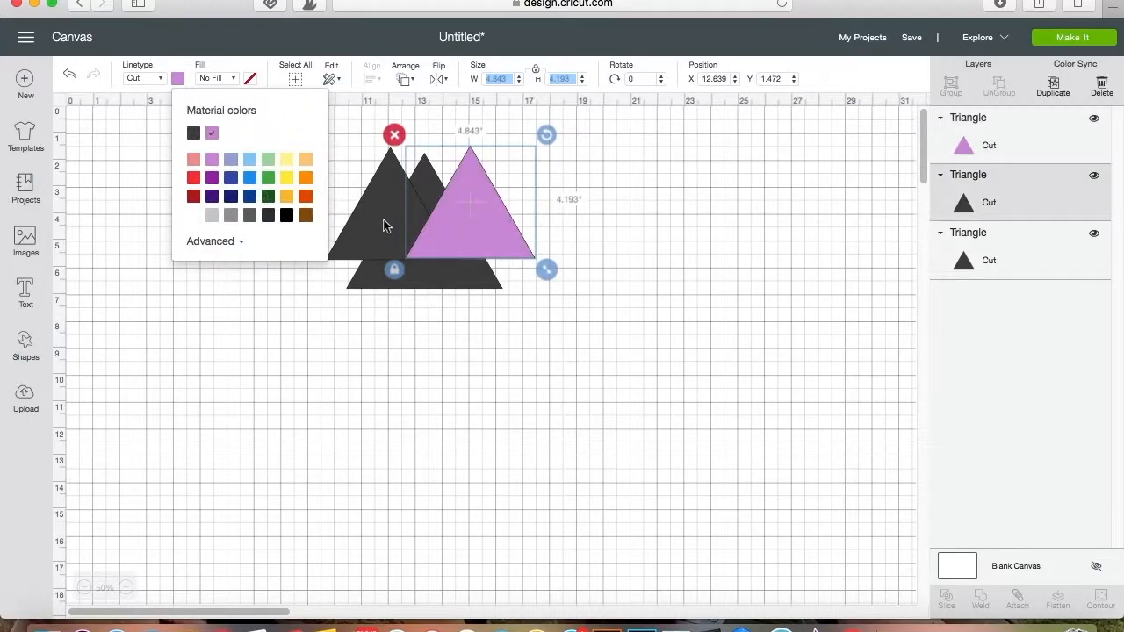
pyautogui.click(177, 79)
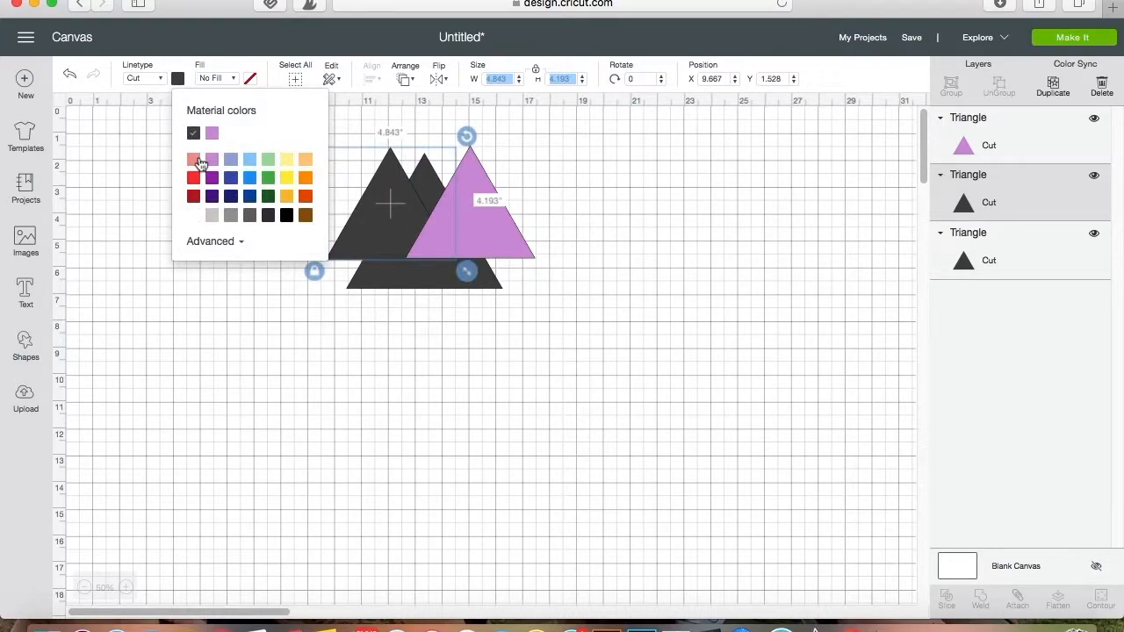
pyautogui.click(194, 161)
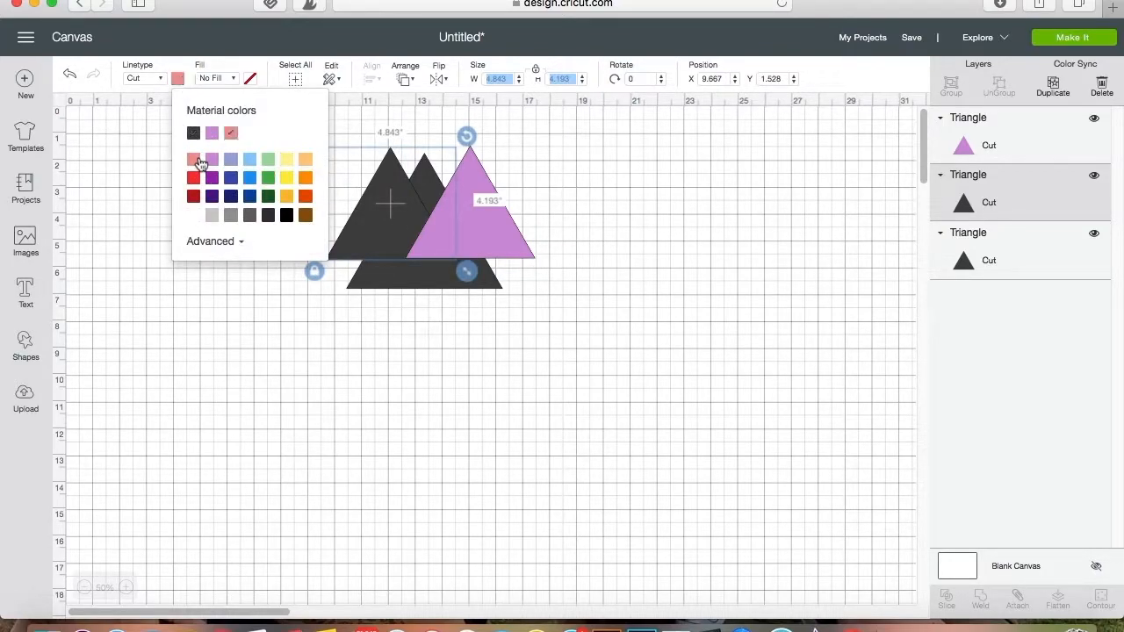
pyautogui.click(379, 276)
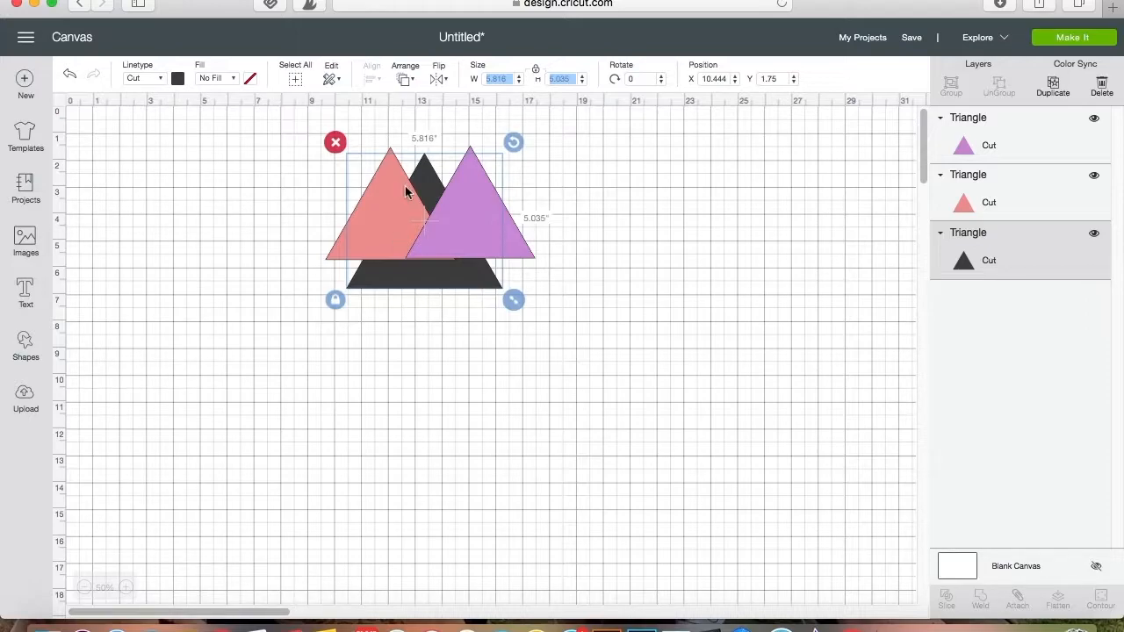
pyautogui.click(588, 246)
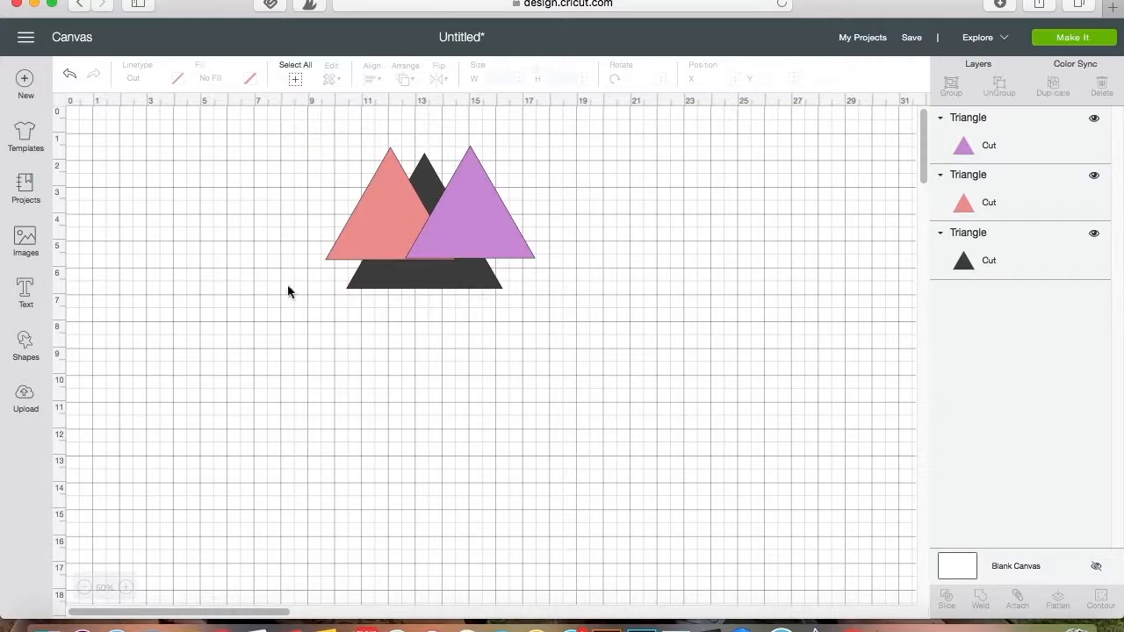
# Weld the three overlapping triangles into one shape and move it to about X 9.5, Y 1.7
pyautogui.moveTo(287, 118); pyautogui.dragTo(574, 344)
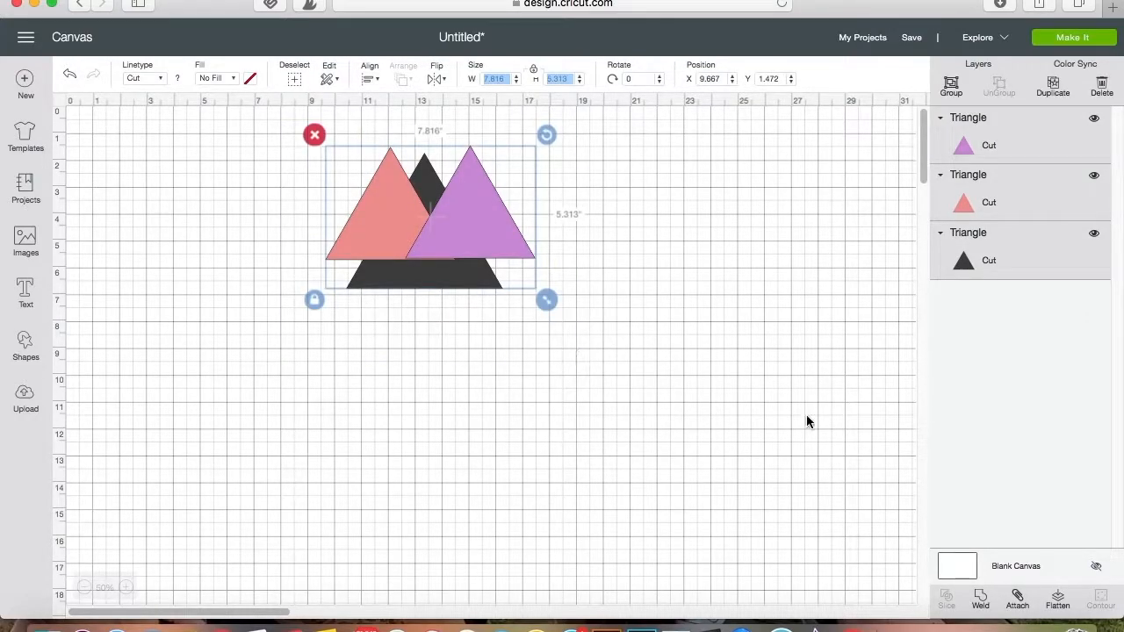
pyautogui.click(980, 604)
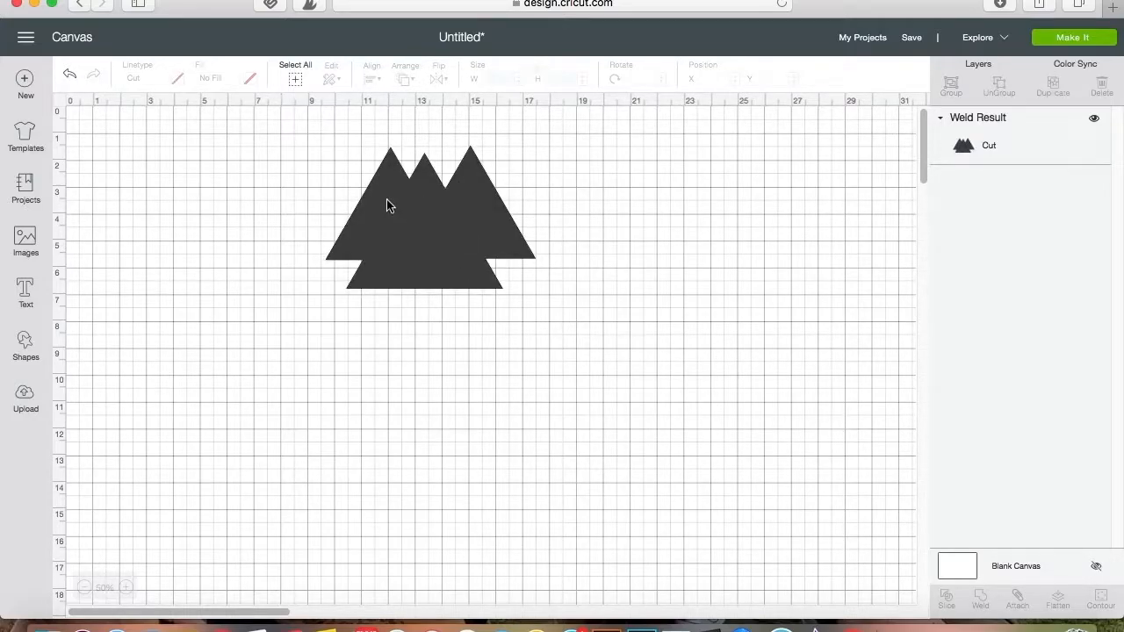
pyautogui.moveTo(418, 279); pyautogui.dragTo(399, 234)
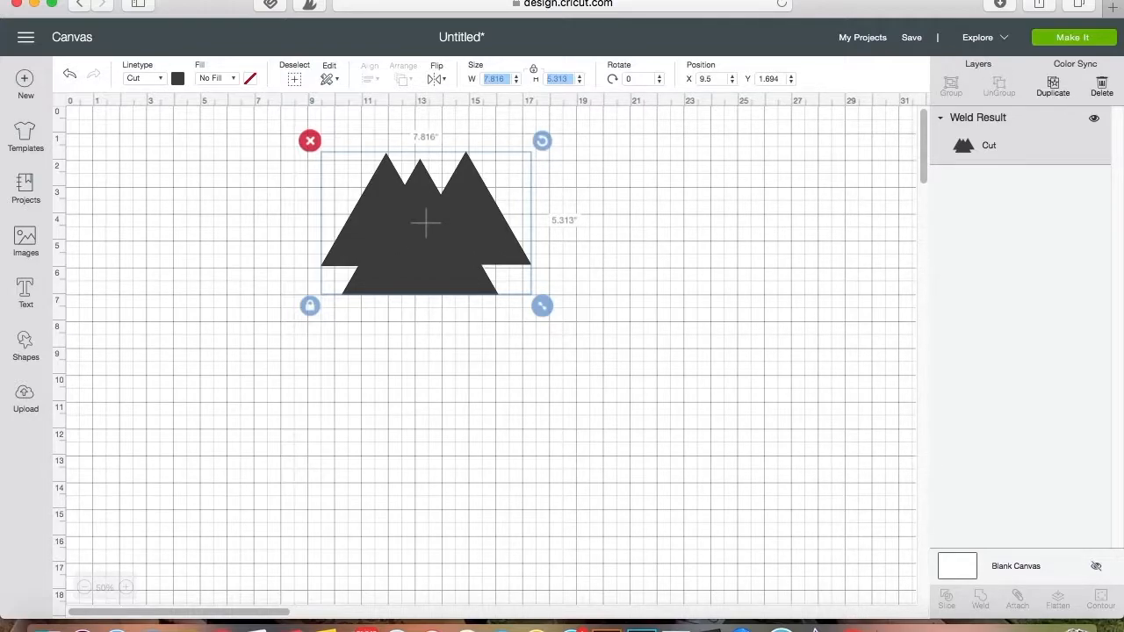
# Undo the move of the welded shape and the weld itself
pyautogui.click(72, 79)
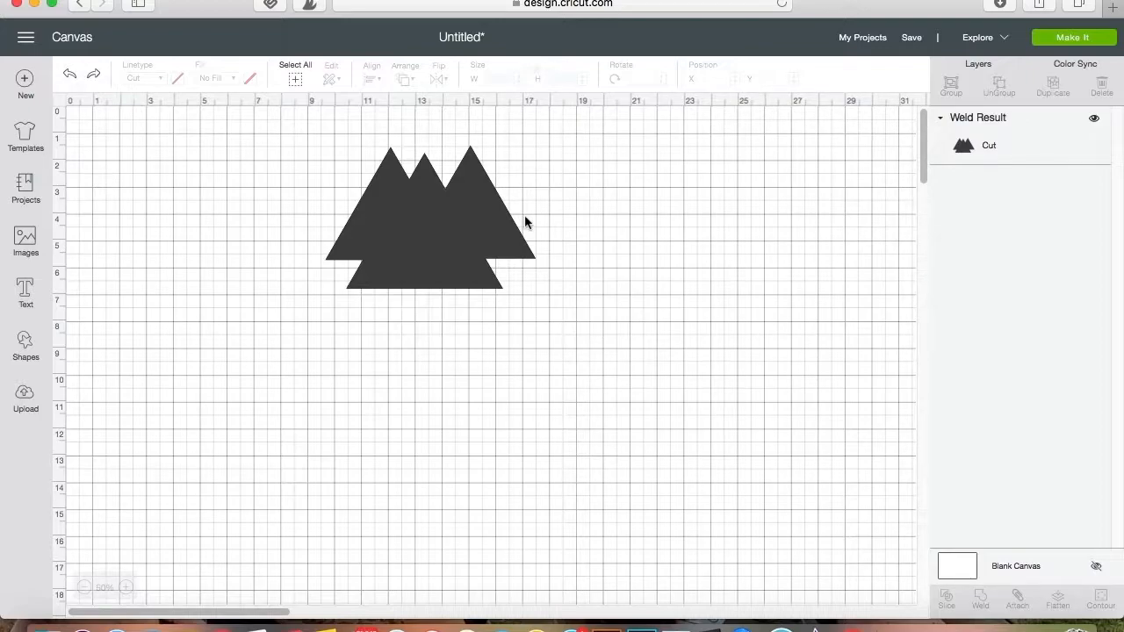
pyautogui.click(69, 79)
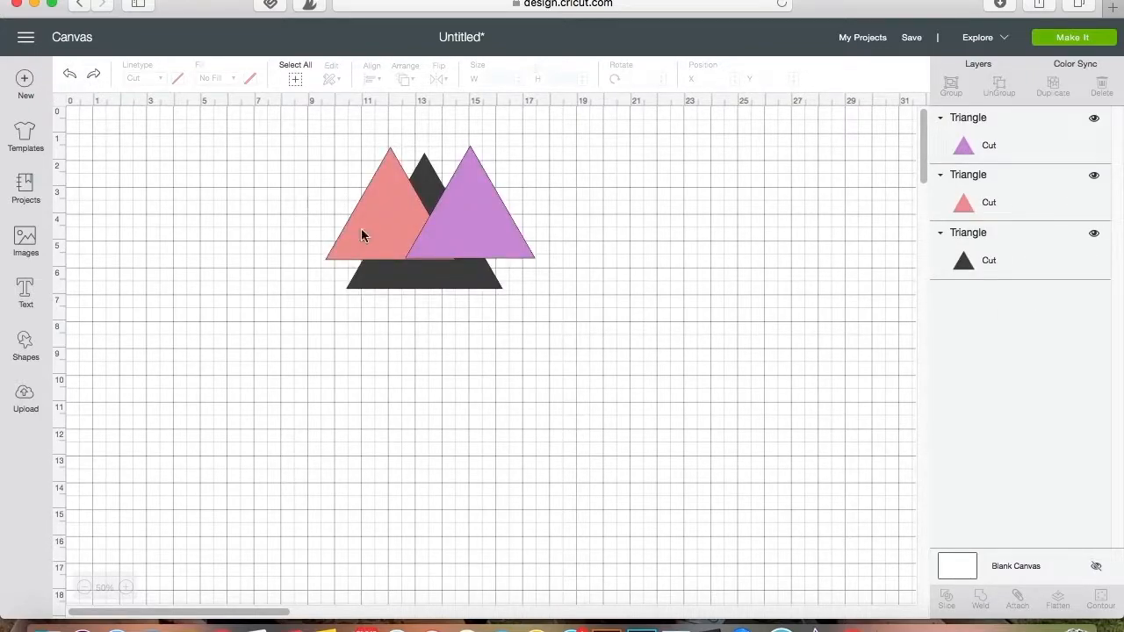
# Spread the triangles apart, placing the pink one at about X 7.9, Y 2.5 and the purple one on the black triangle's other side
pyautogui.moveTo(325, 251); pyautogui.dragTo(187, 357)
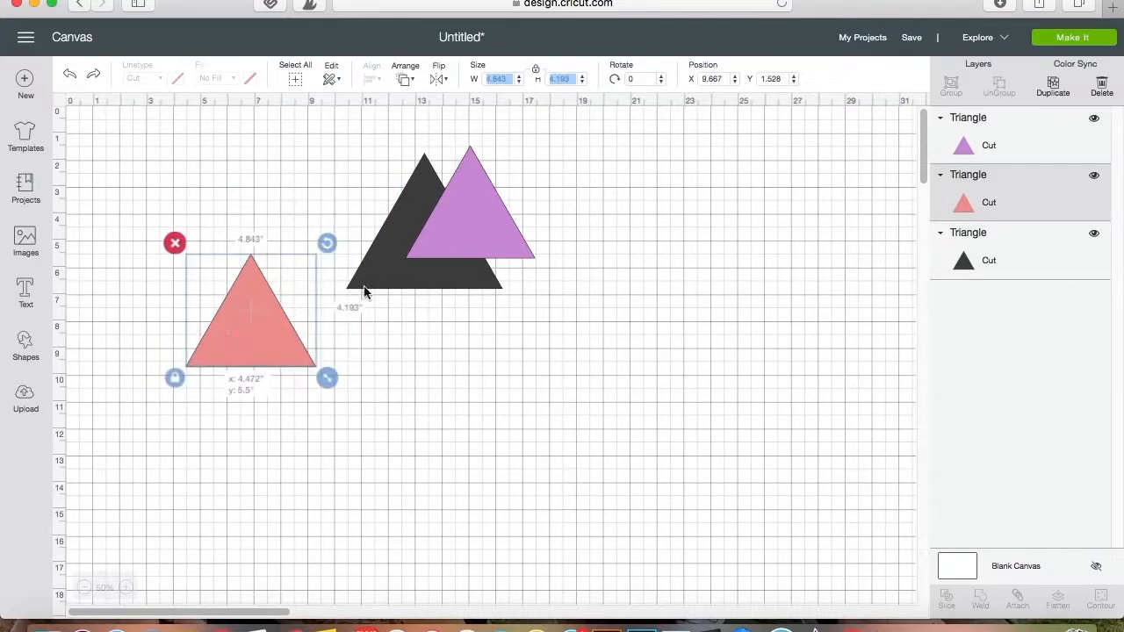
pyautogui.moveTo(499, 230); pyautogui.dragTo(624, 394)
pyautogui.moveTo(539, 331); pyautogui.dragTo(537, 259)
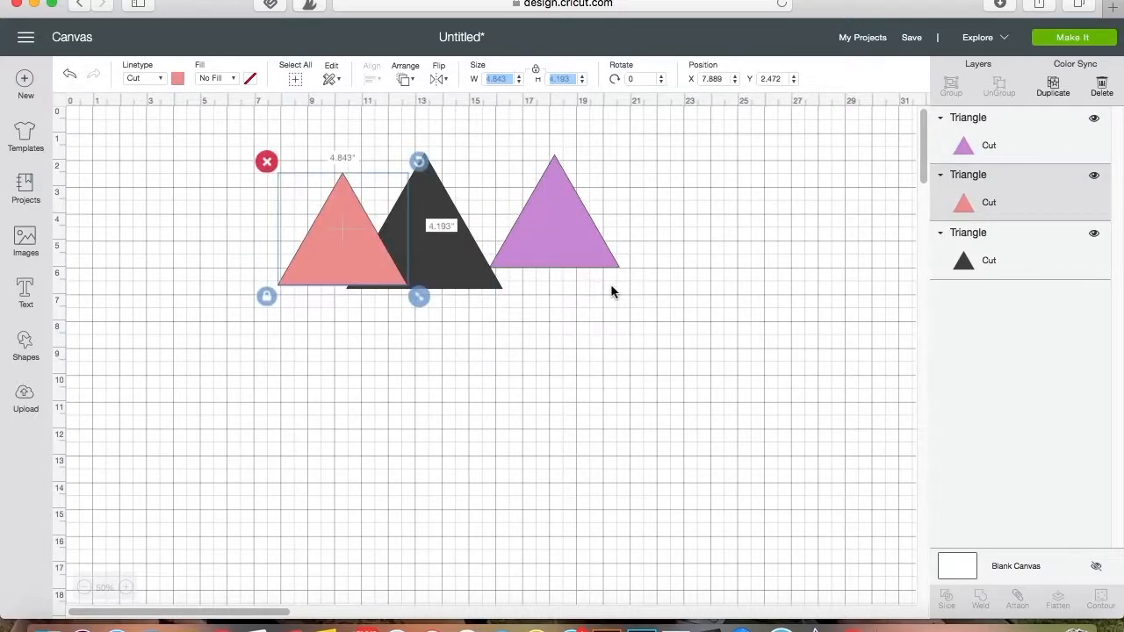